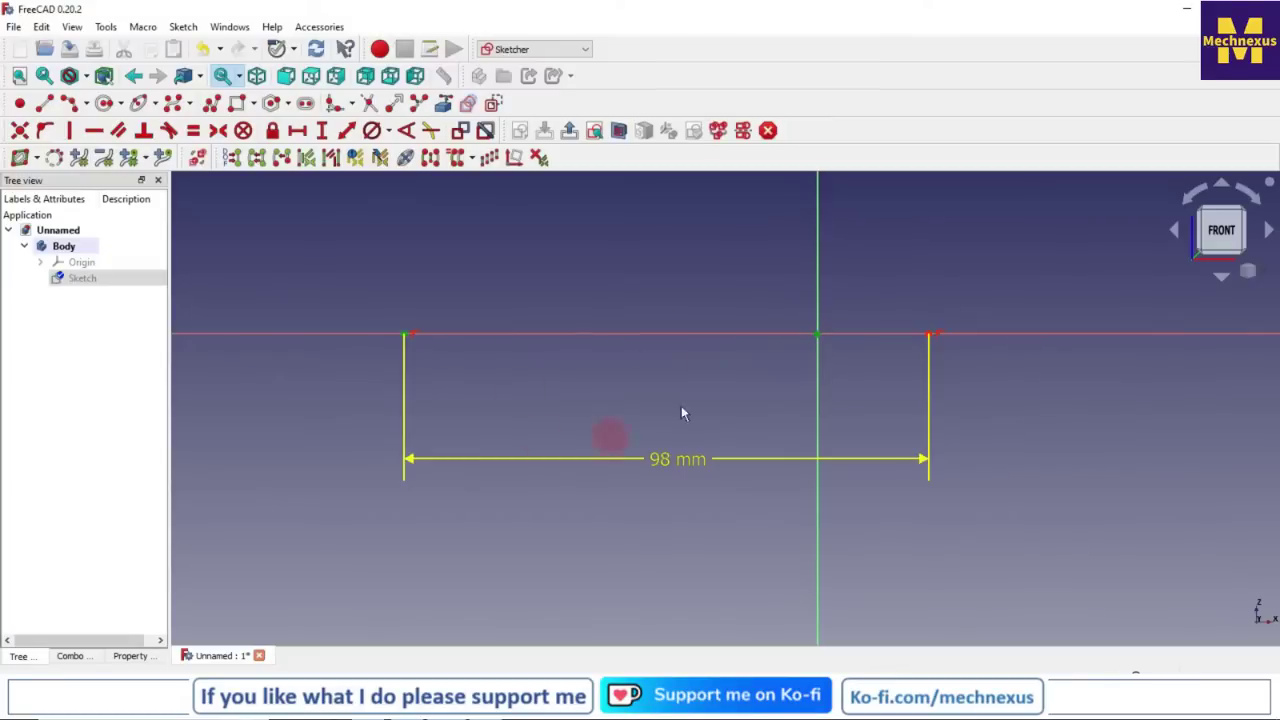
- Constrain the line's left end 49 mm (98/2) horizontally from the origin, with the label below the line
left_click(297, 130)
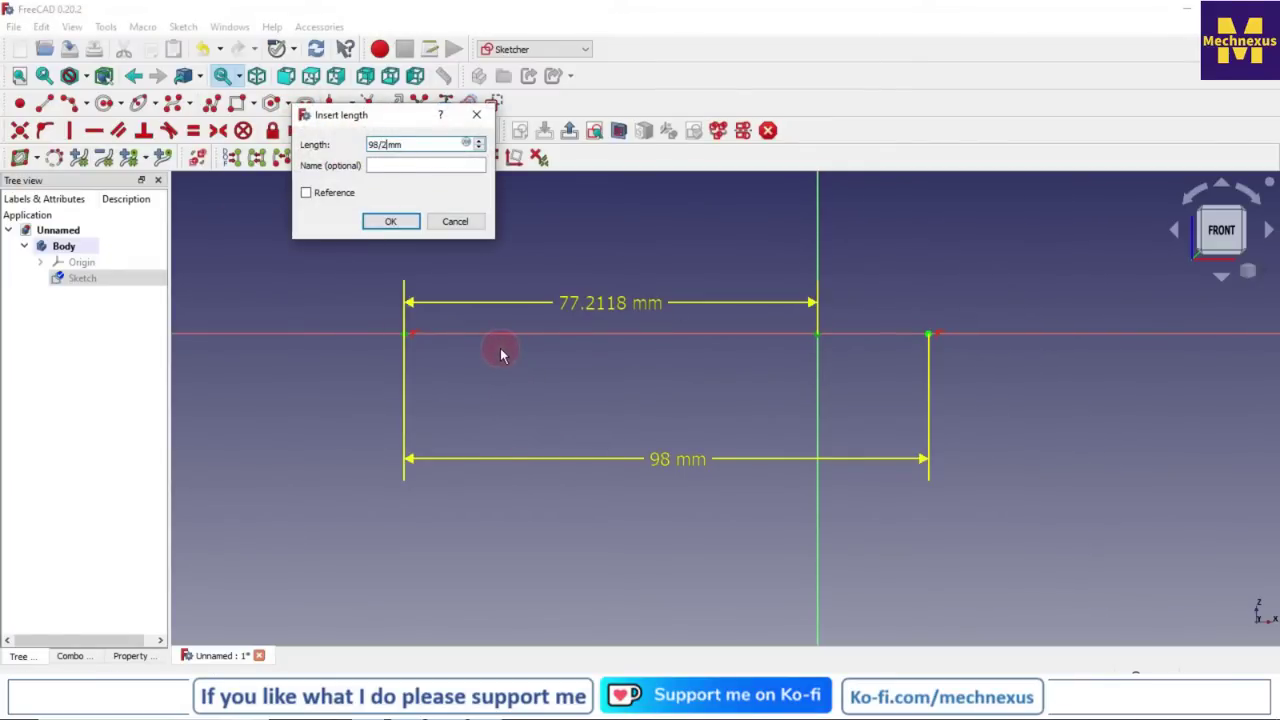
key("Return")
left_click_drag(702, 311, 707, 421)
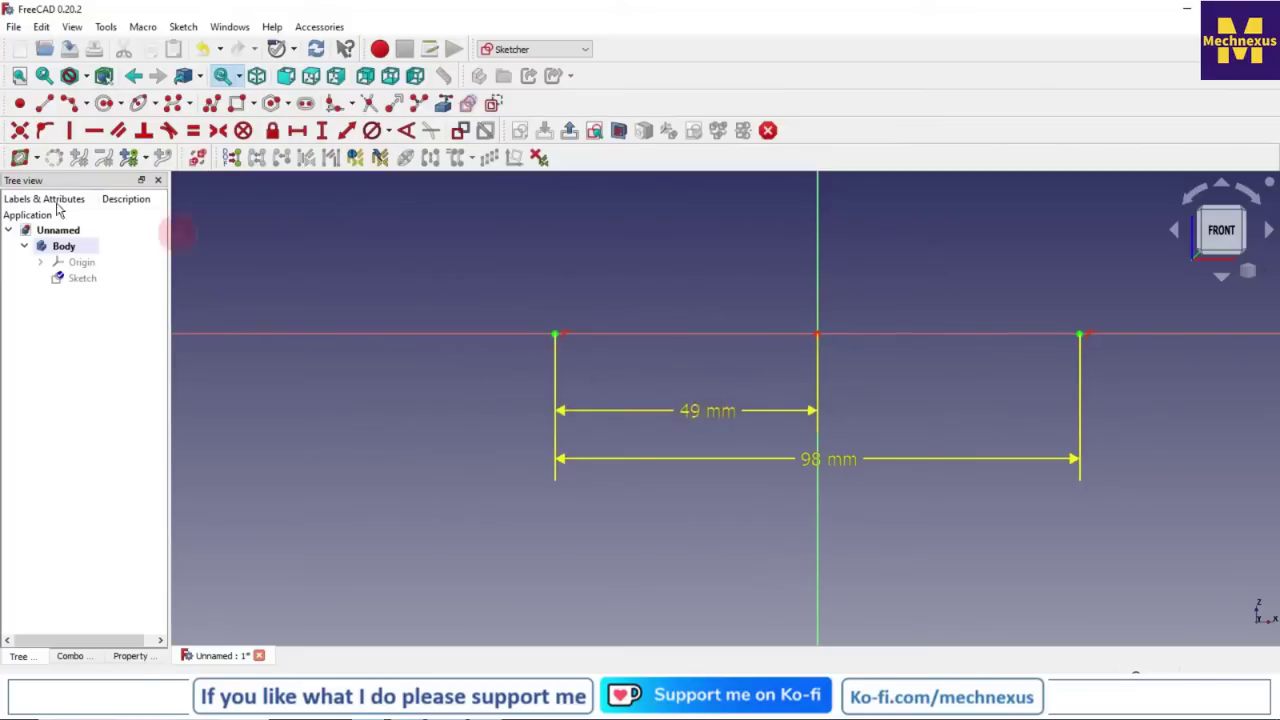
- Start a B-spline at the base line's left endpoint and place the first zigzag poles
left_click(172, 104)
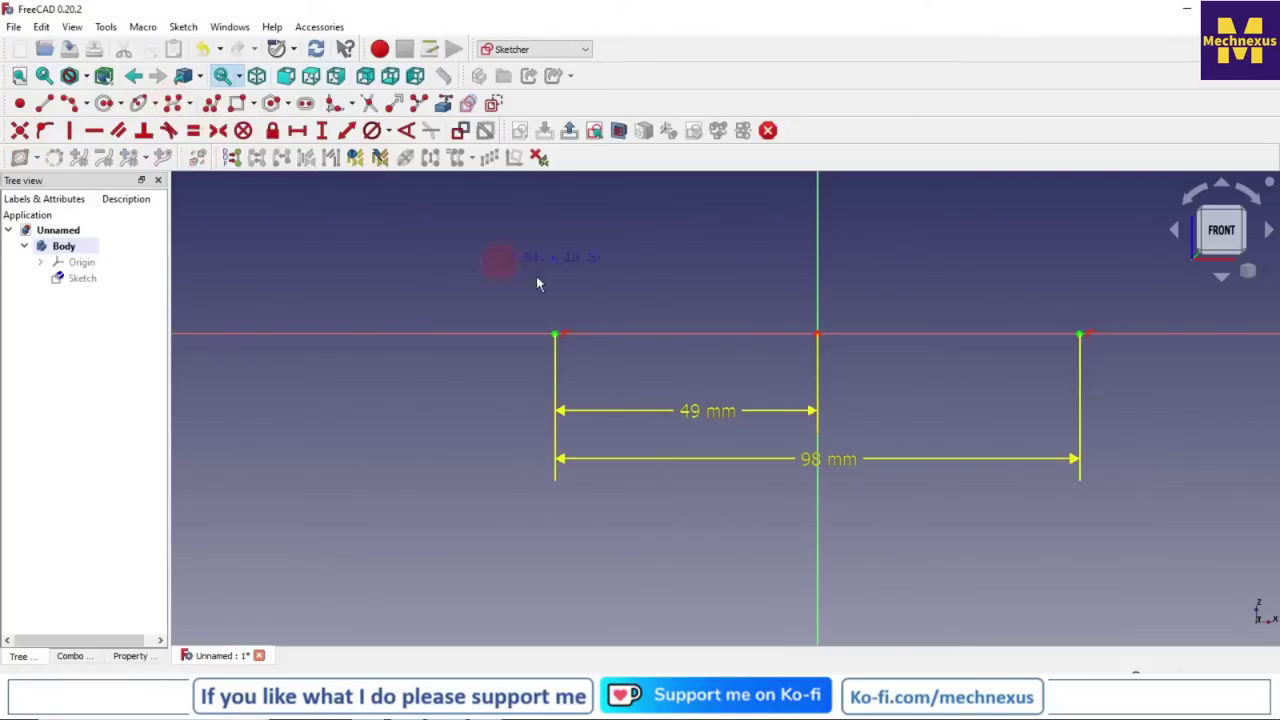
left_click(555, 333)
left_click(591, 281)
left_click(641, 334)
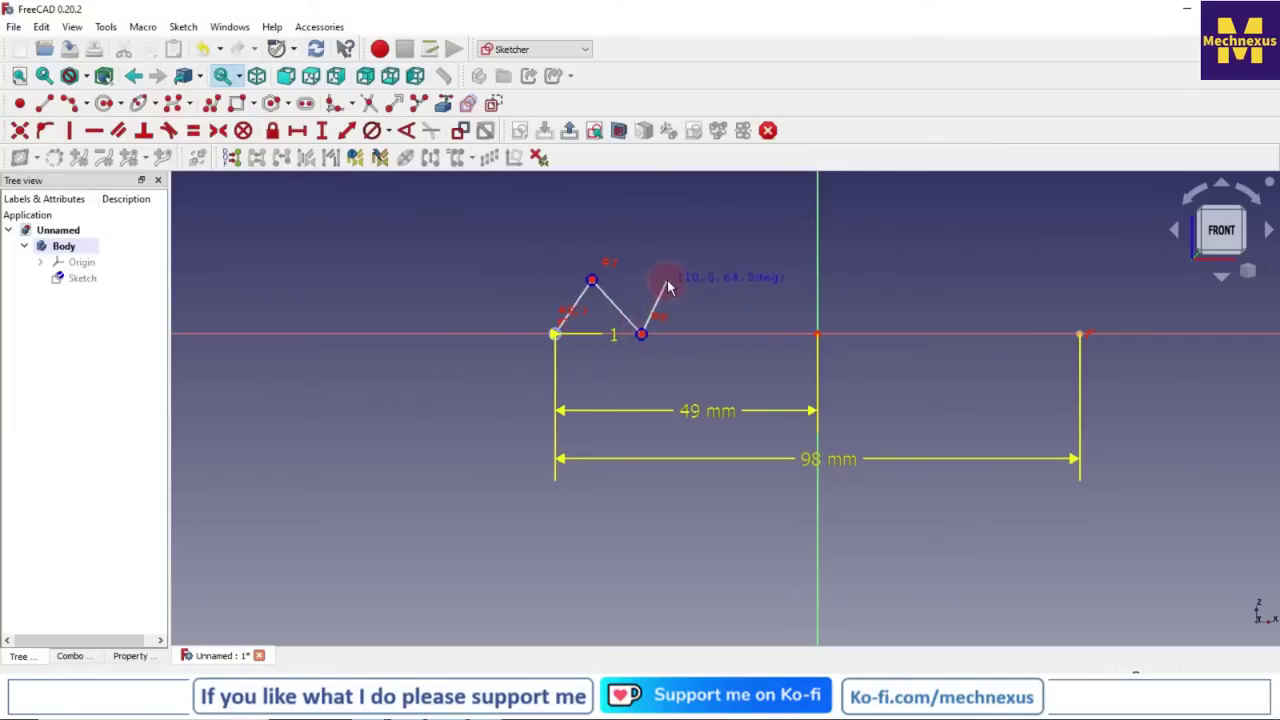
left_click(698, 334)
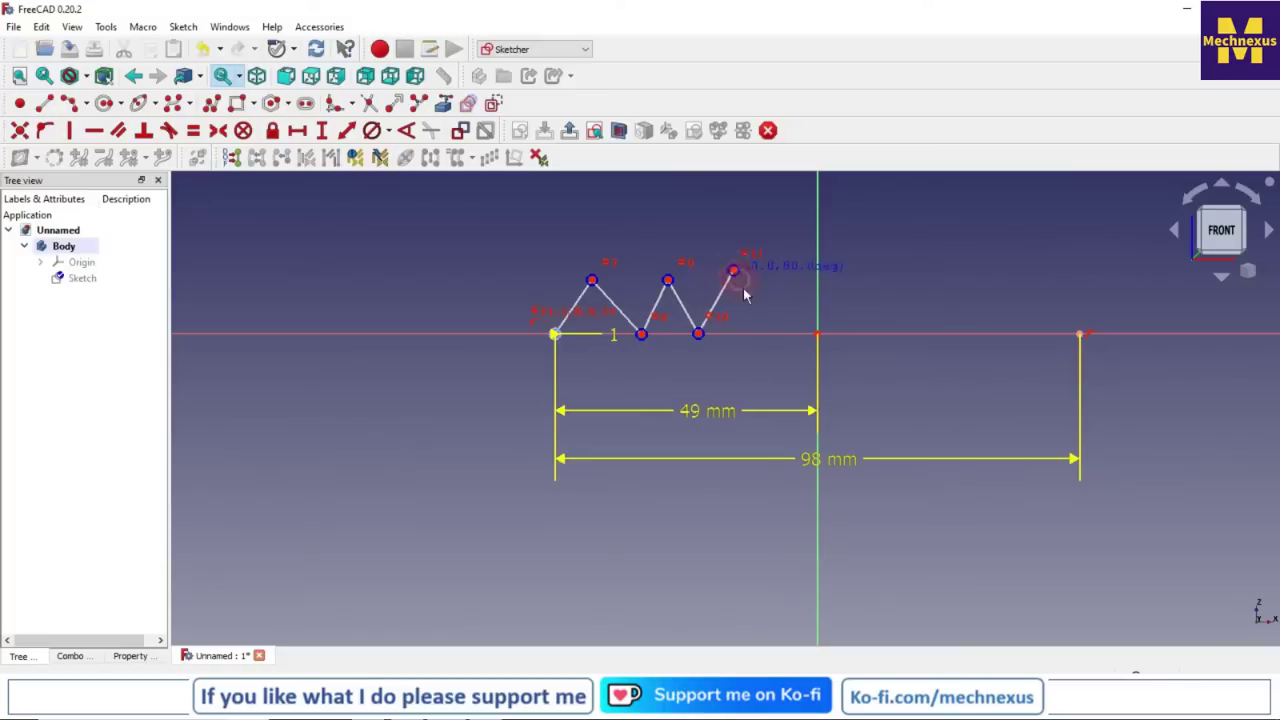
left_click(777, 334)
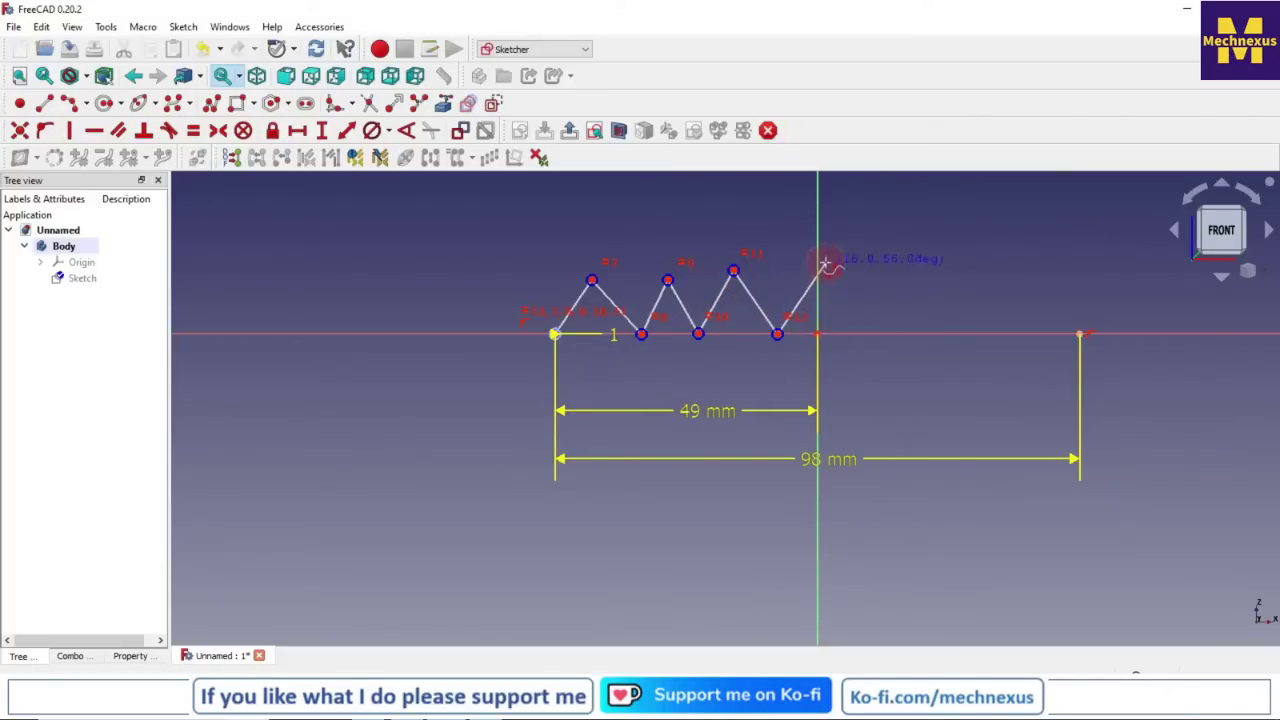
left_click(825, 263)
left_click(866, 334)
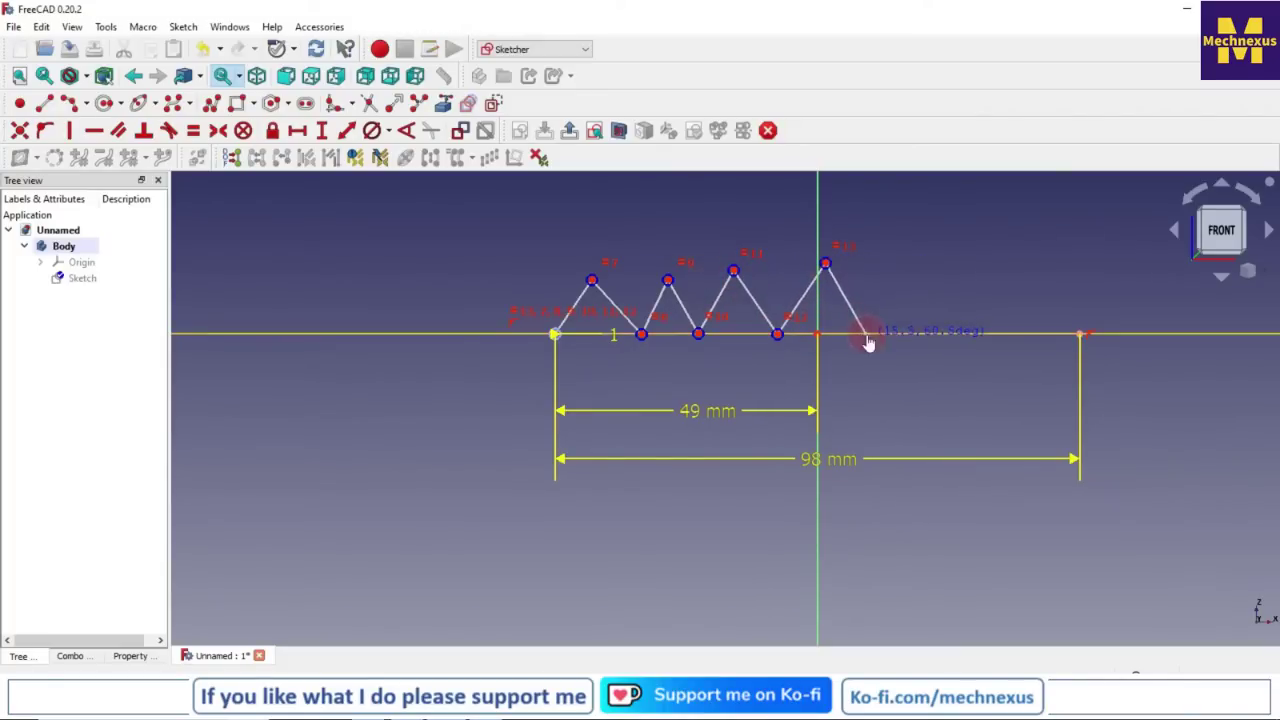
- Place the remaining high and low poles, ending the B-spline at the line's right endpoint
left_click(915, 260)
left_click(965, 334)
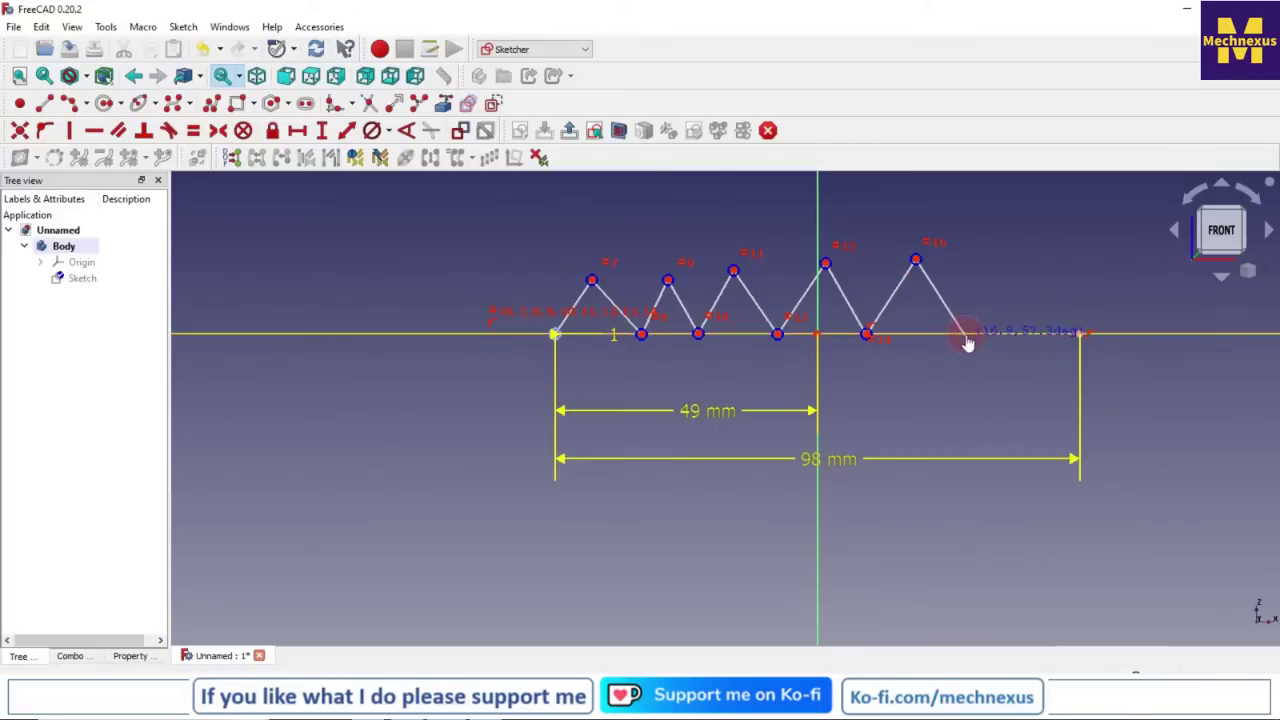
left_click(993, 262)
left_click(1021, 334)
left_click(1039, 268)
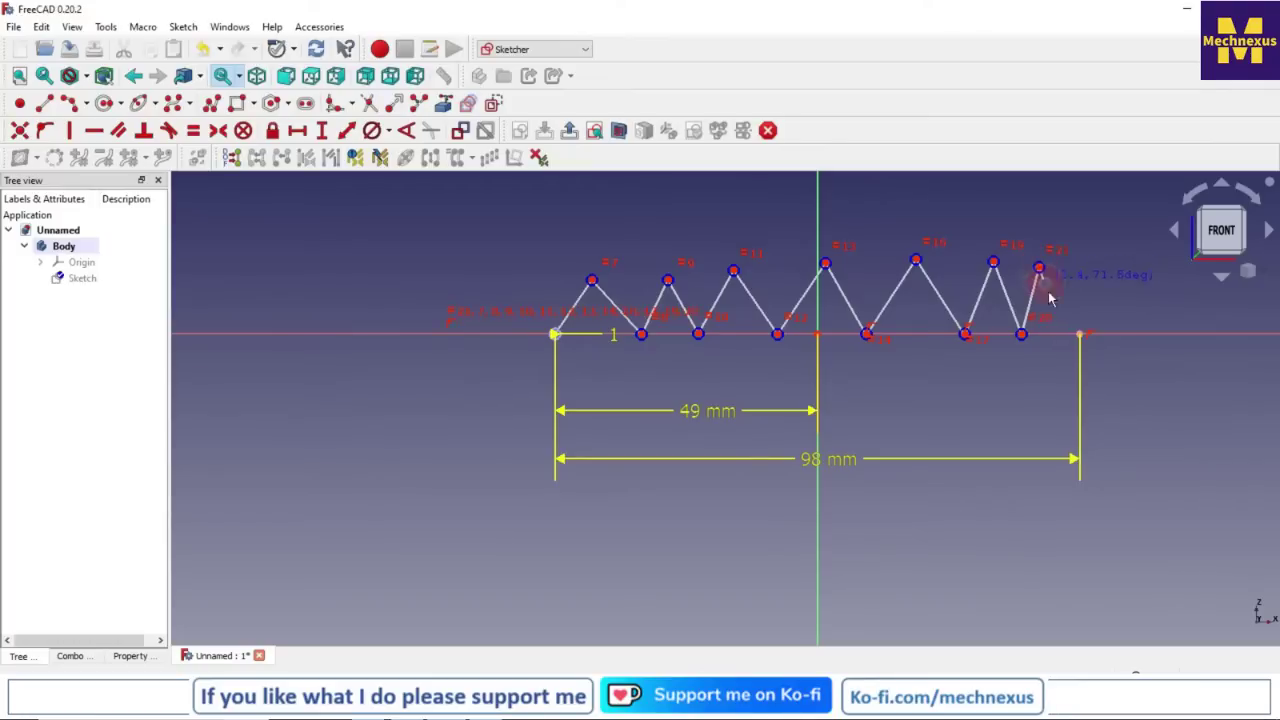
left_click(1080, 334)
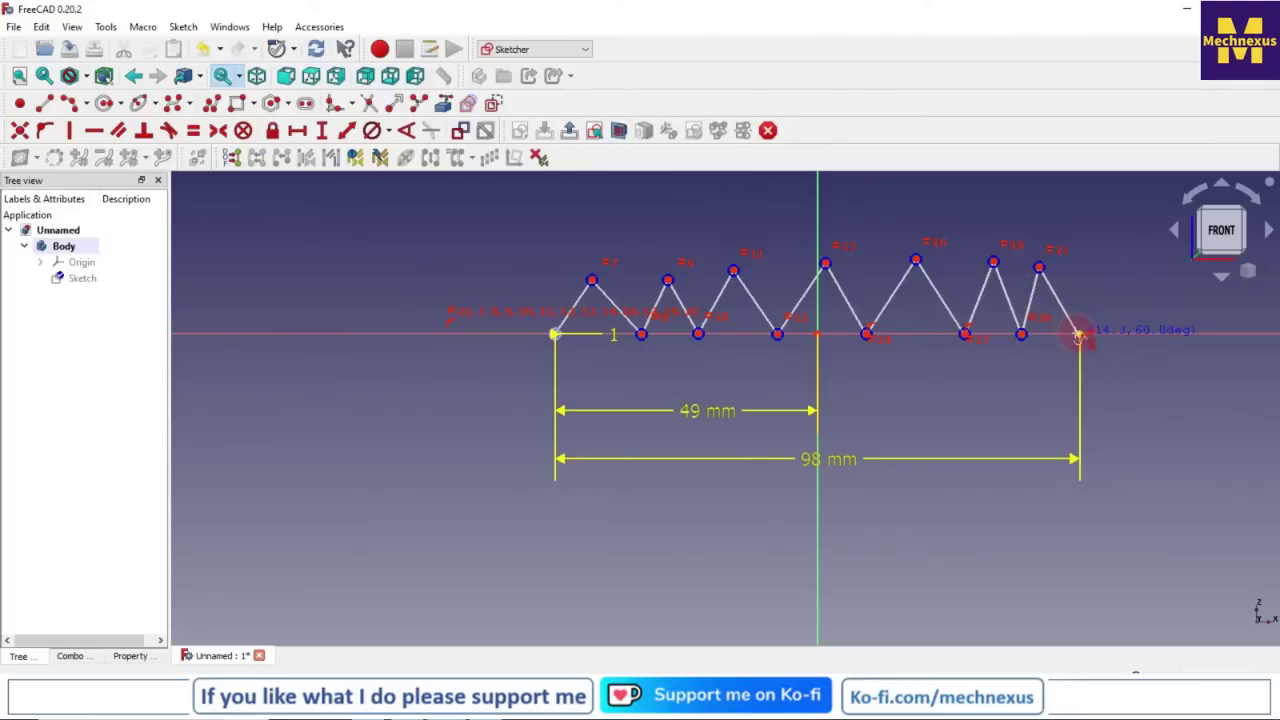
right_click(1104, 273)
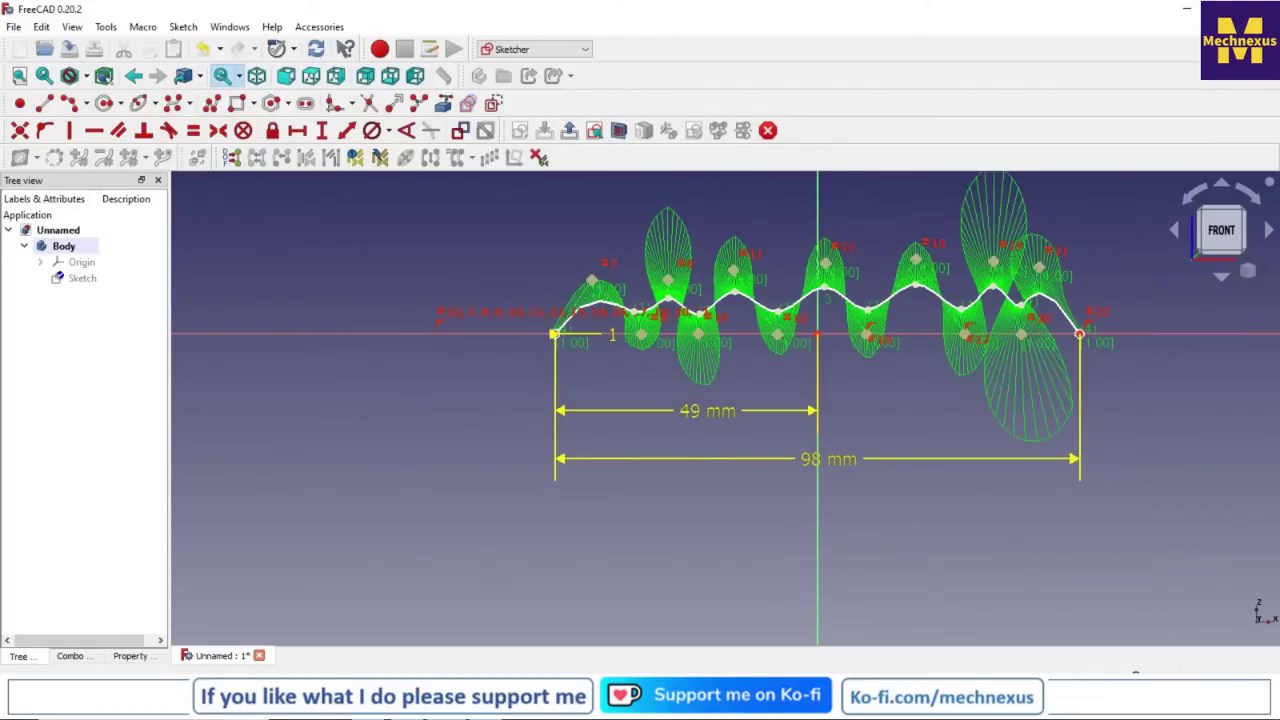
scroll(700, 335, "up", 3)
scroll(560, 345, "down", 2)
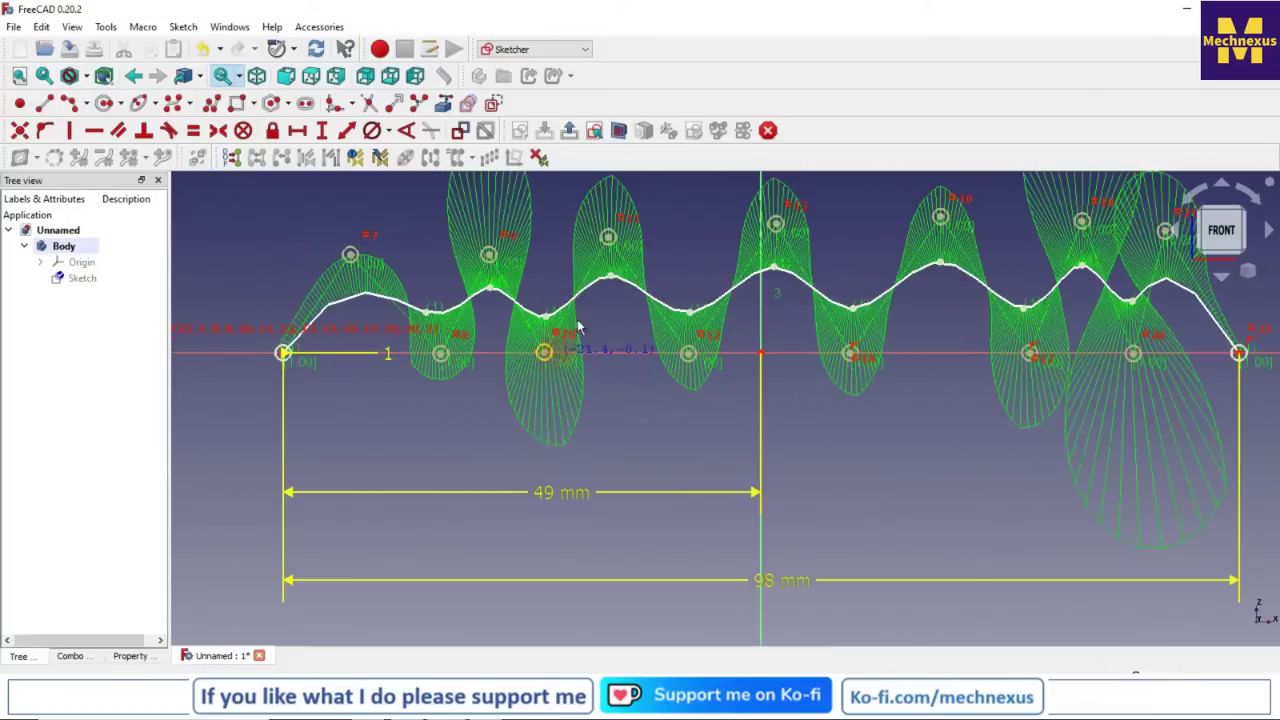
scroll(551, 285, "up", 2)
scroll(551, 285, "down", 2)
scroll(501, 347, "up", 2)
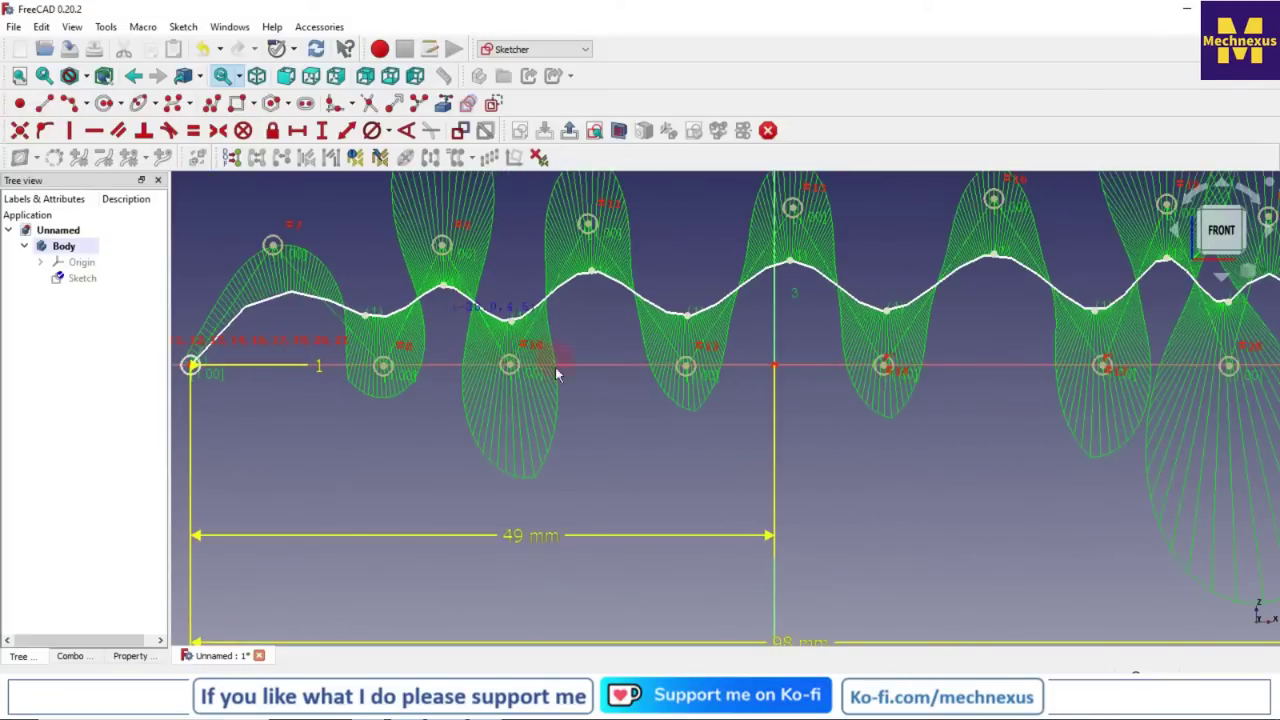
scroll(609, 442, "down", 3)
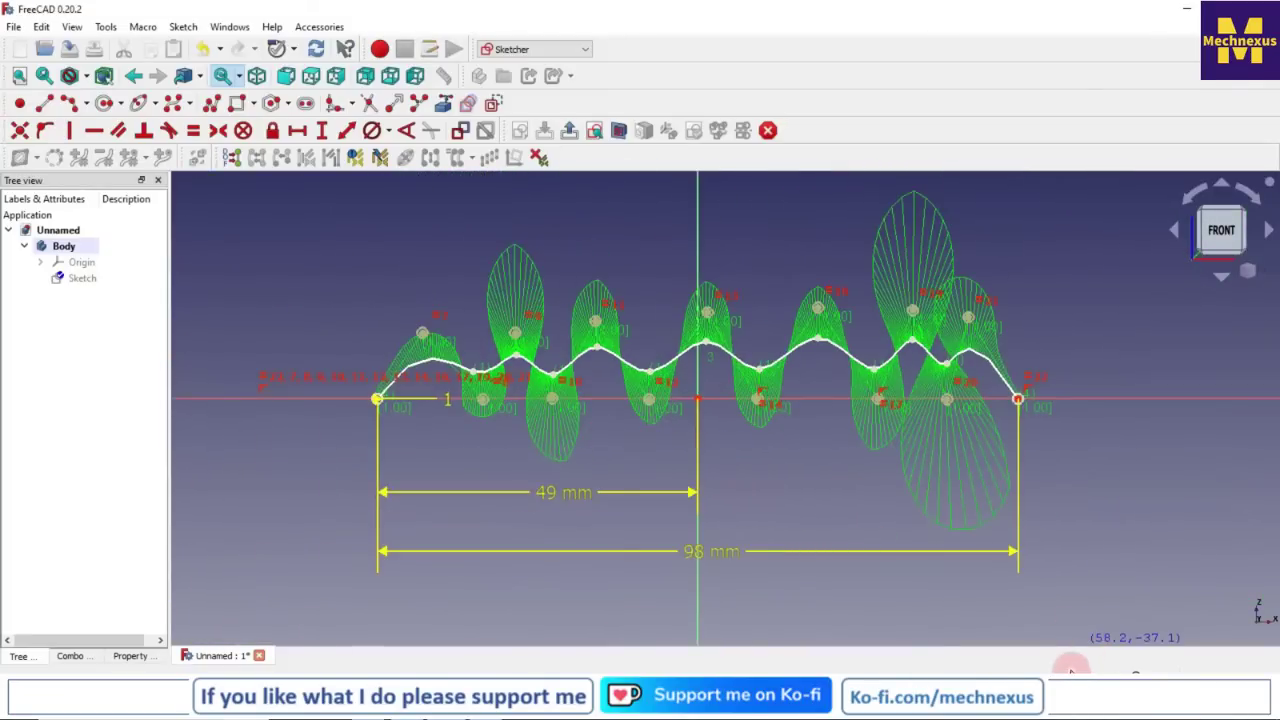
scroll(512, 370, "up", 2)
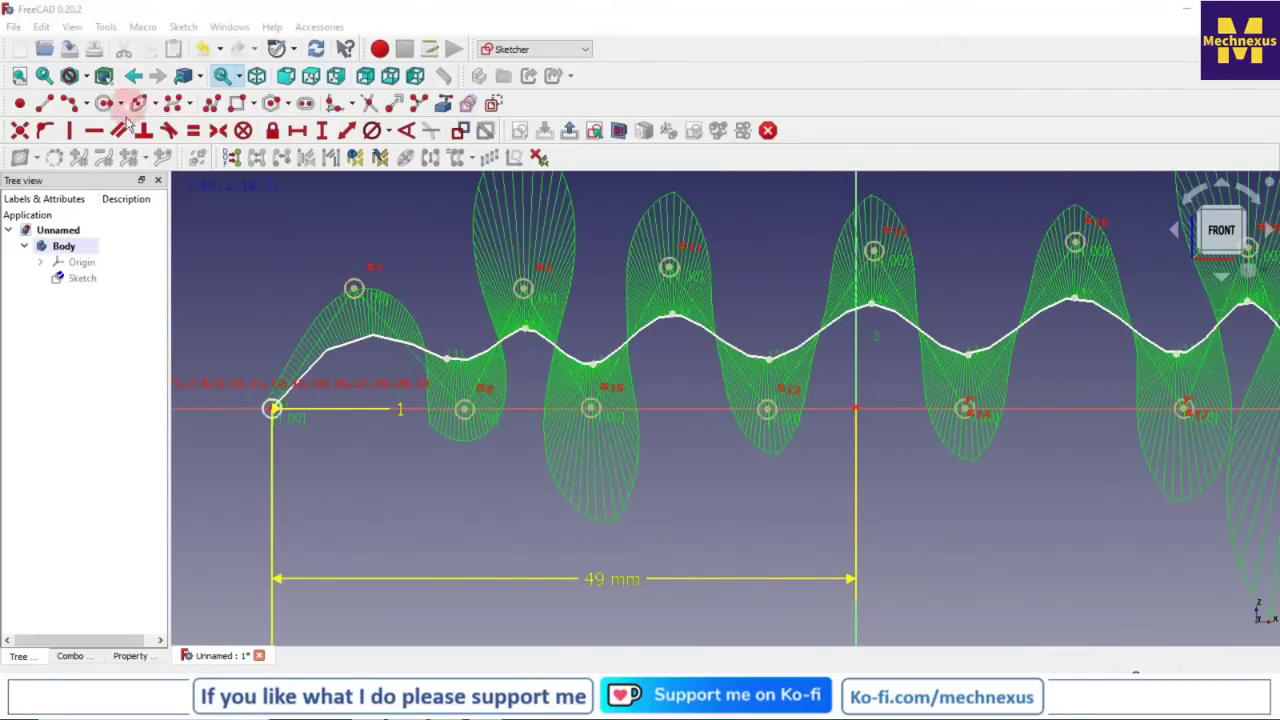
- Constrain the first pole 7 mm horizontally from the curve's start point
left_click(290, 132)
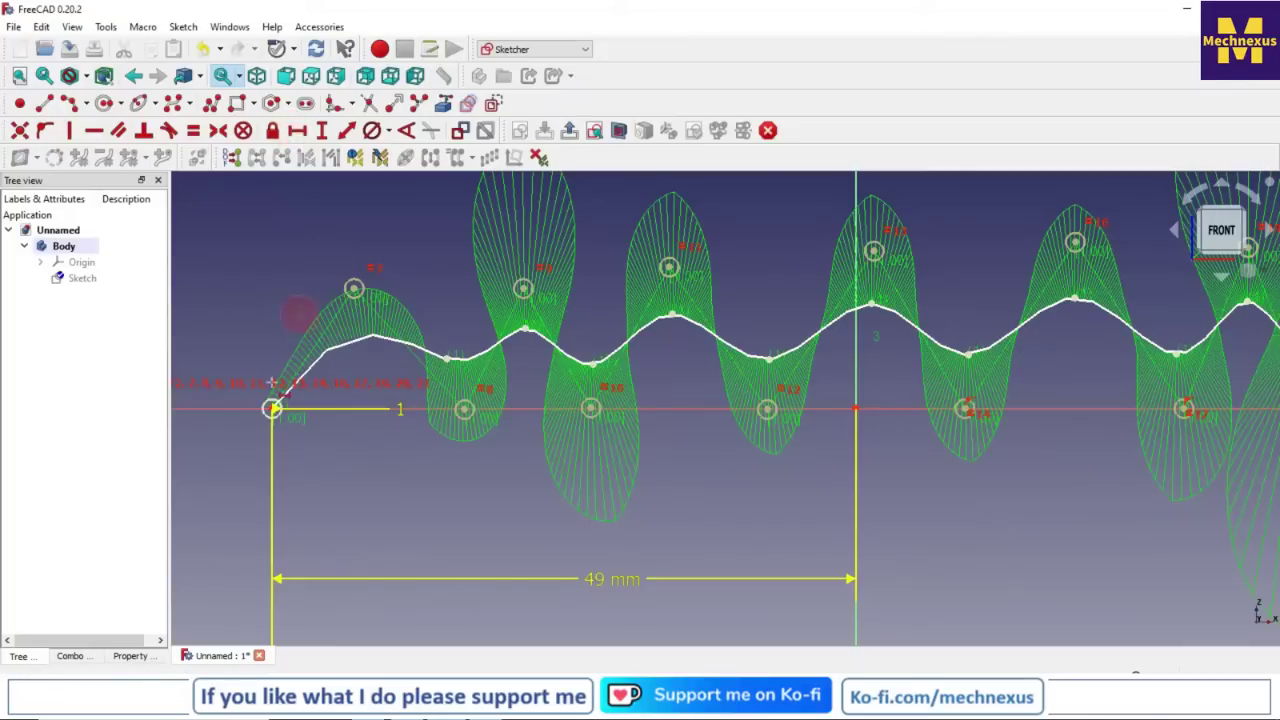
left_click(272, 410)
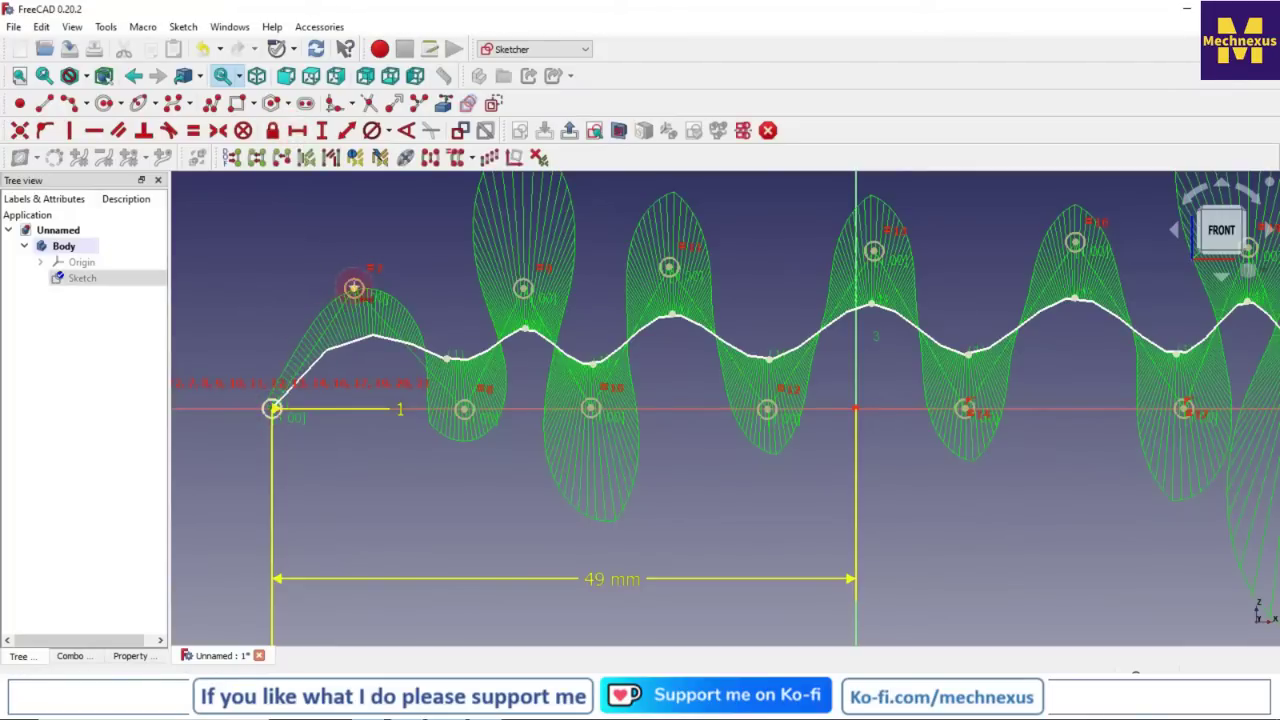
left_click(354, 289)
type("7")
key("Return")
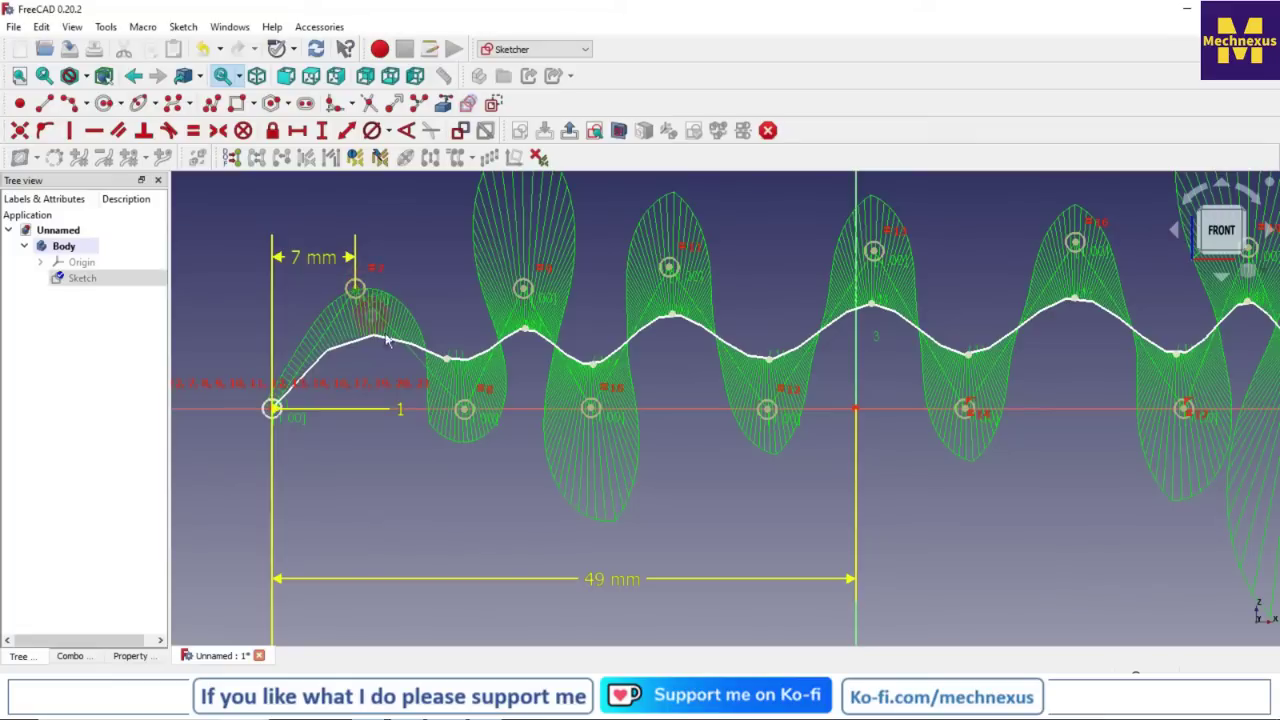
- Space the second, third and fourth poles 7 mm apart horizontally
left_click(464, 410)
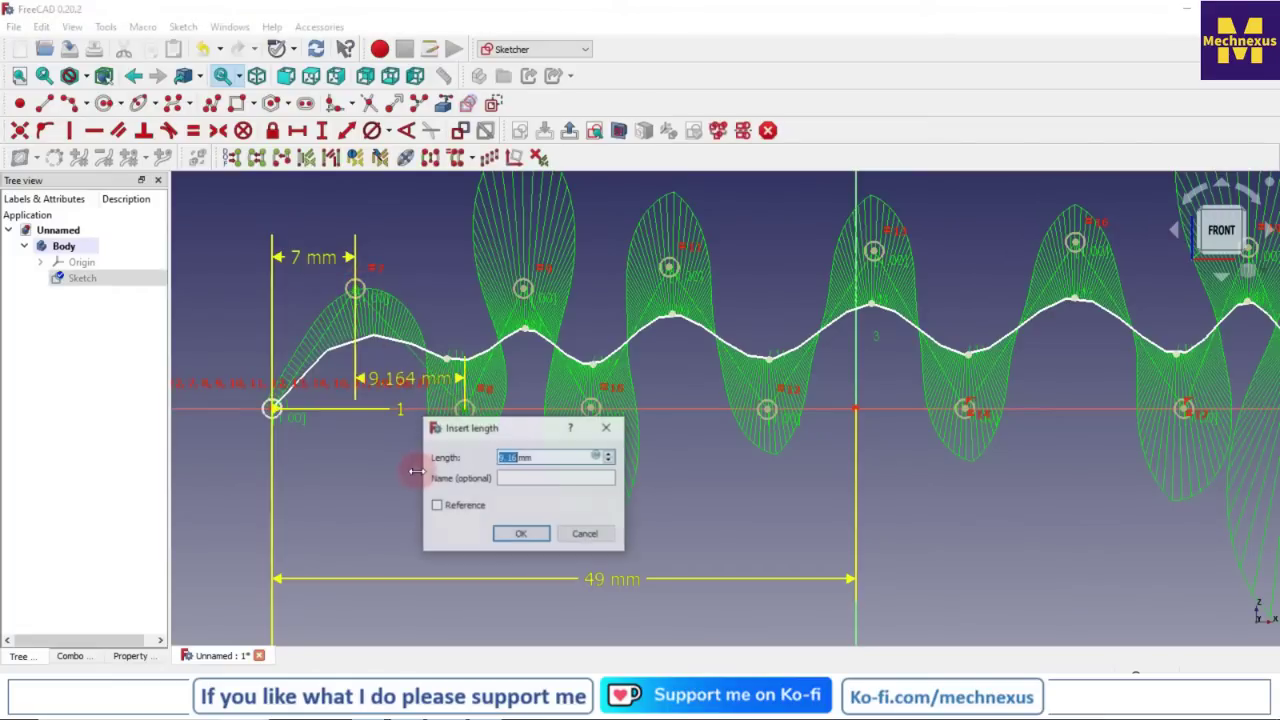
type("7")
left_click(521, 534)
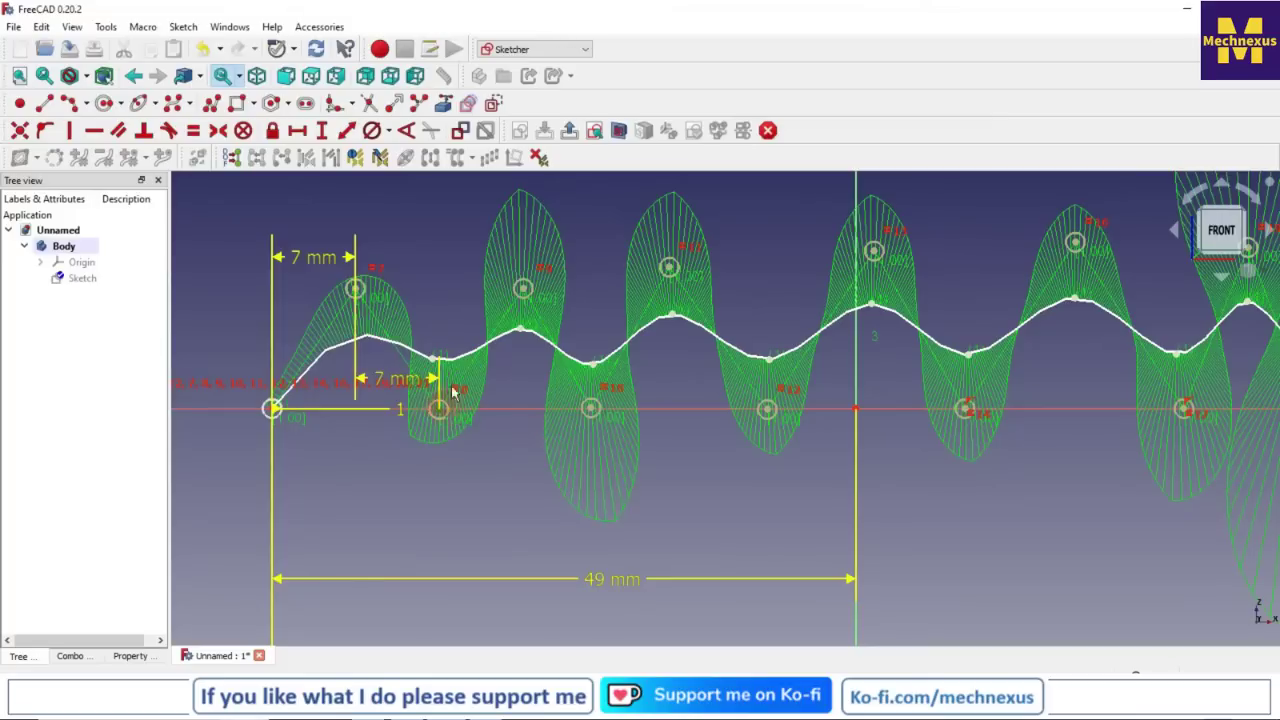
left_click(522, 289)
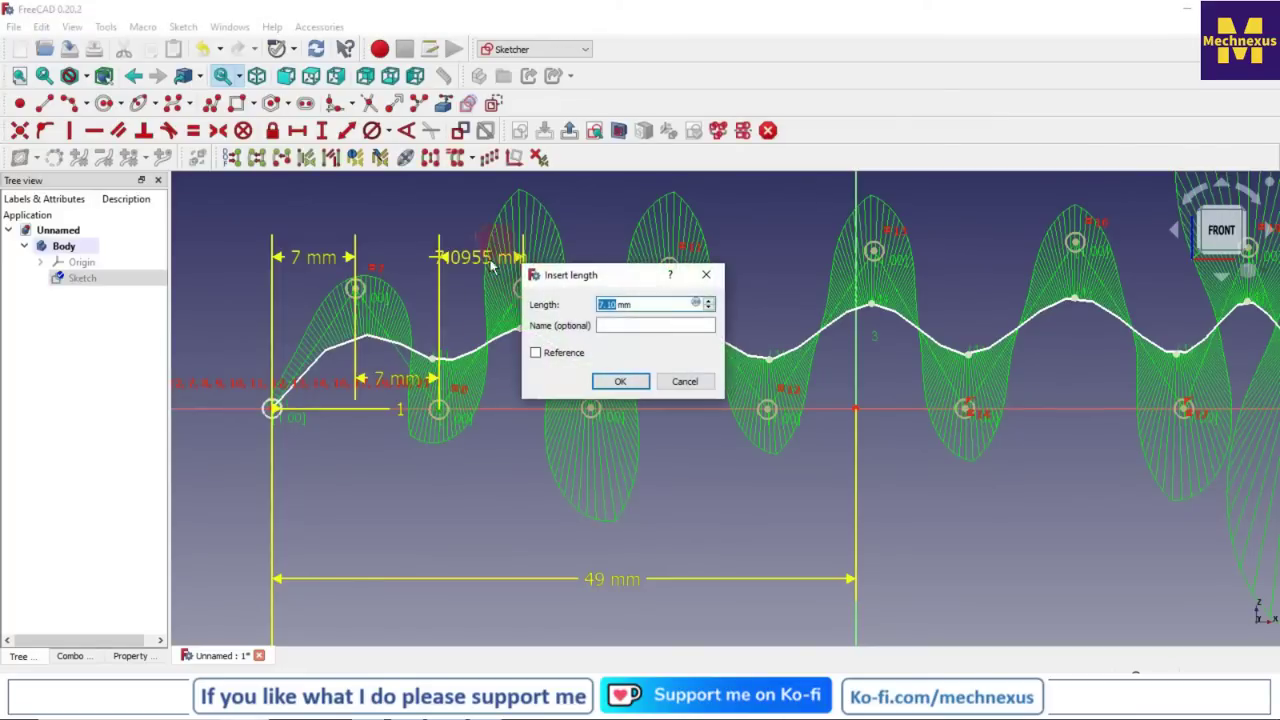
type("7")
left_click(620, 381)
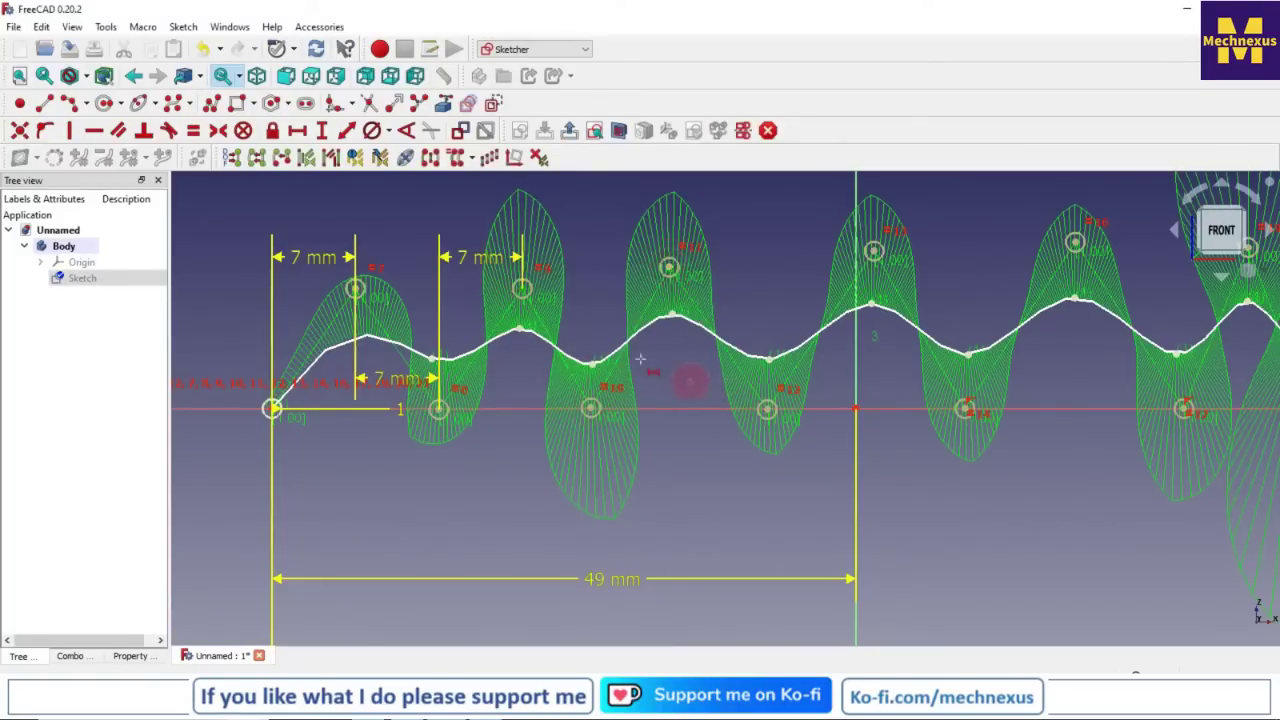
left_click(522, 289)
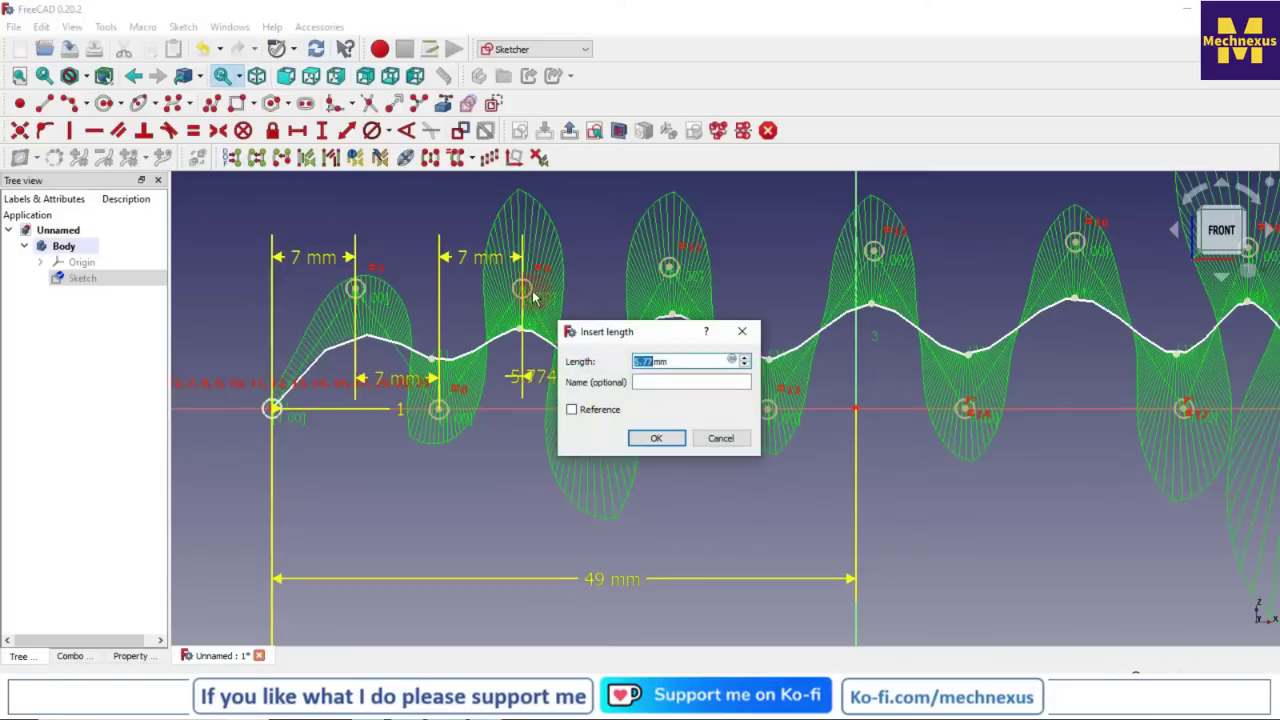
type("7")
left_click(656, 438)
- After dismissing a wrong-selection warning, space the next two pole pairs 7 mm apart
left_click(608, 408)
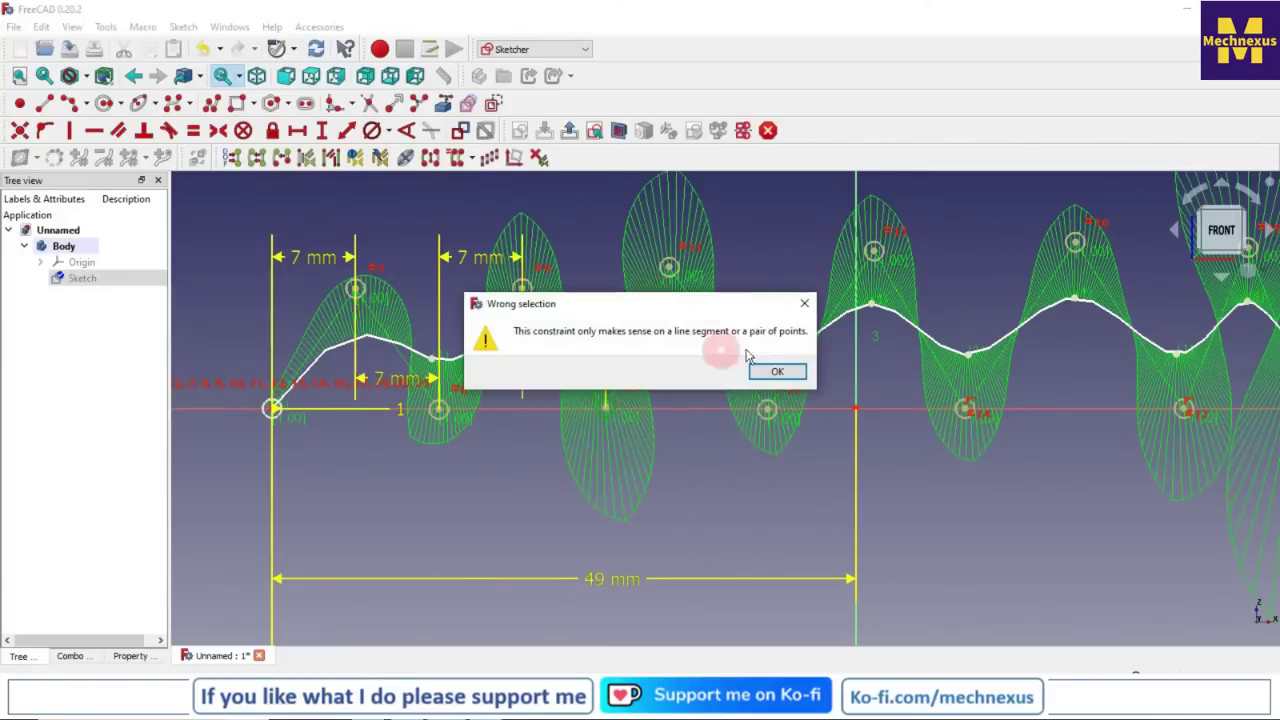
left_click(806, 300)
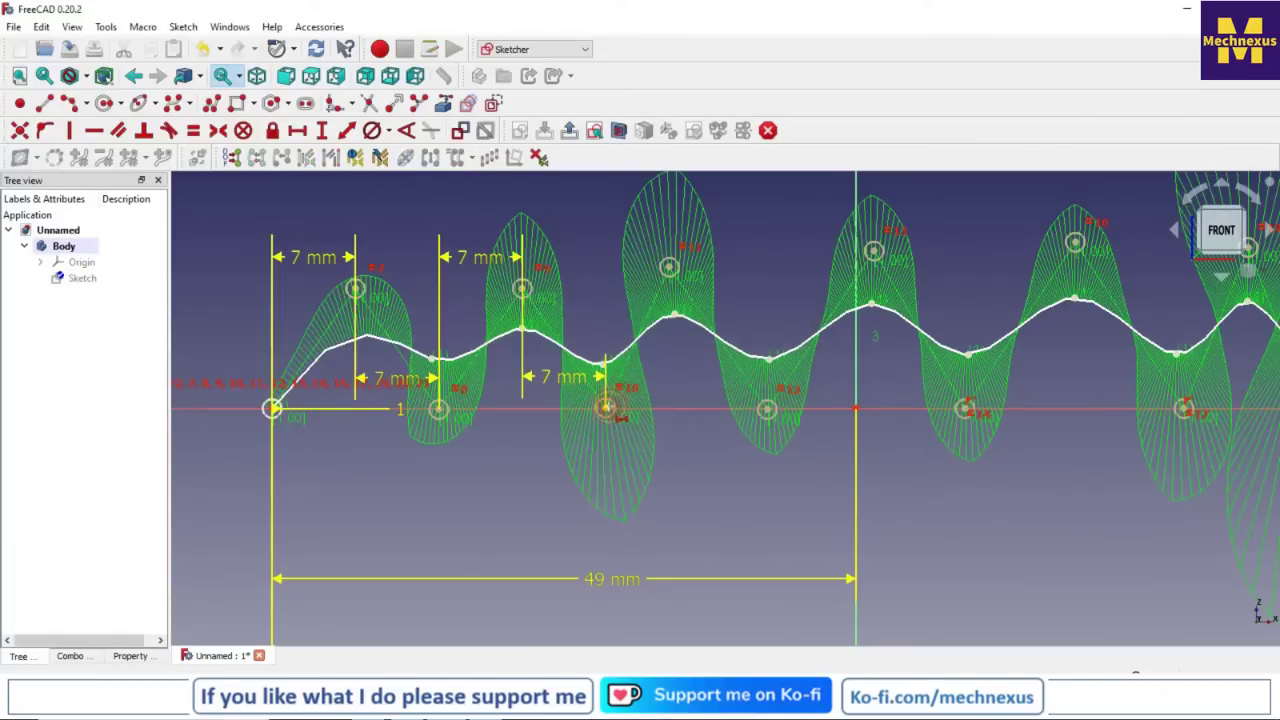
left_click(606, 409)
left_click(668, 266)
key("l")
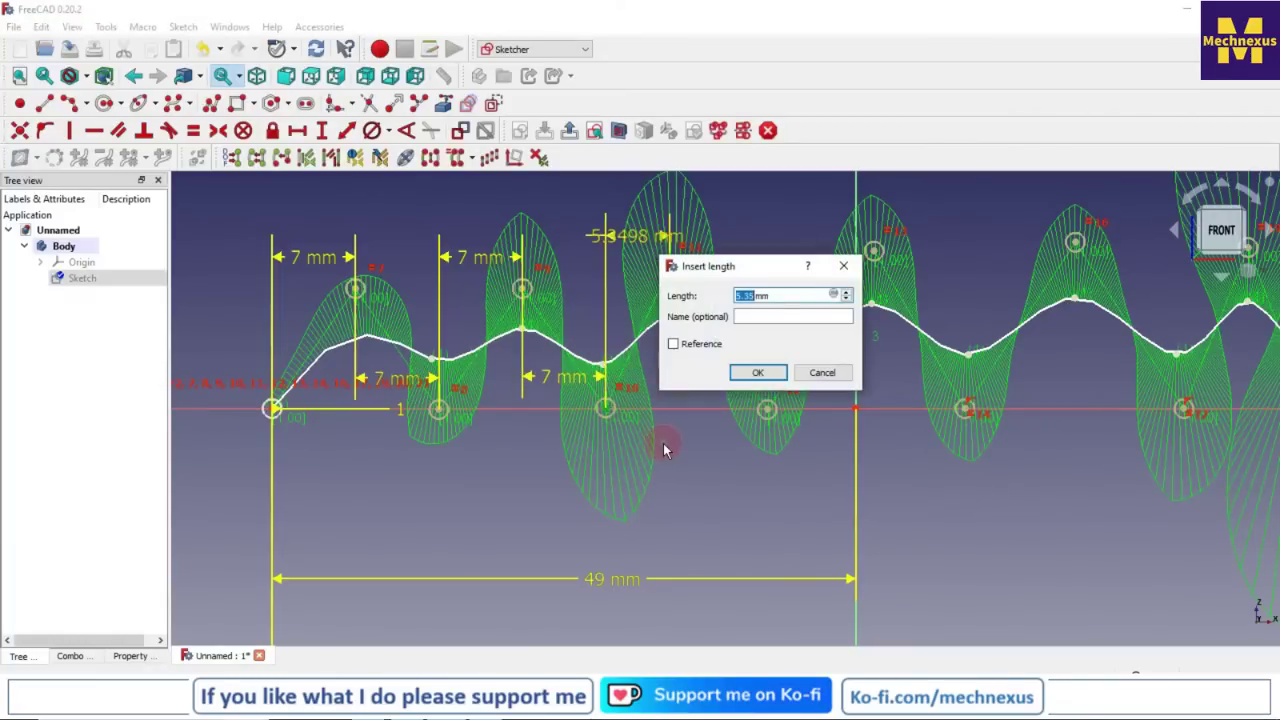
type("7")
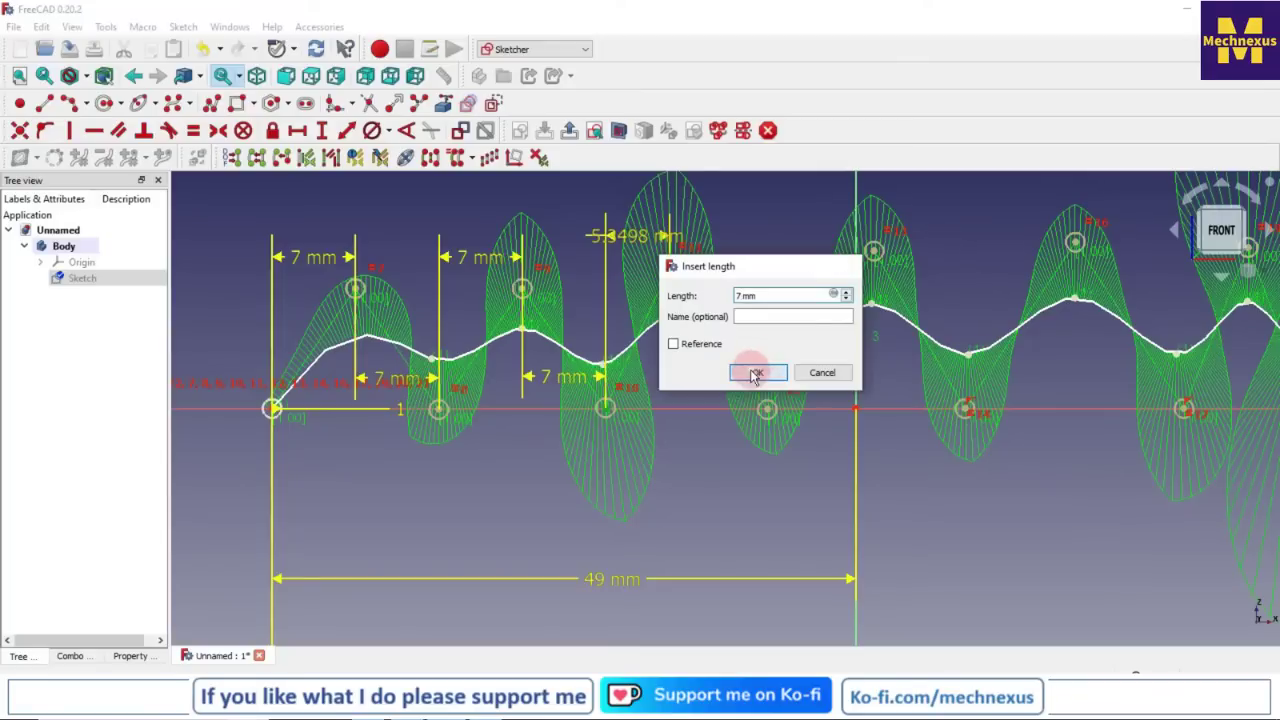
left_click(757, 372)
left_click(770, 412)
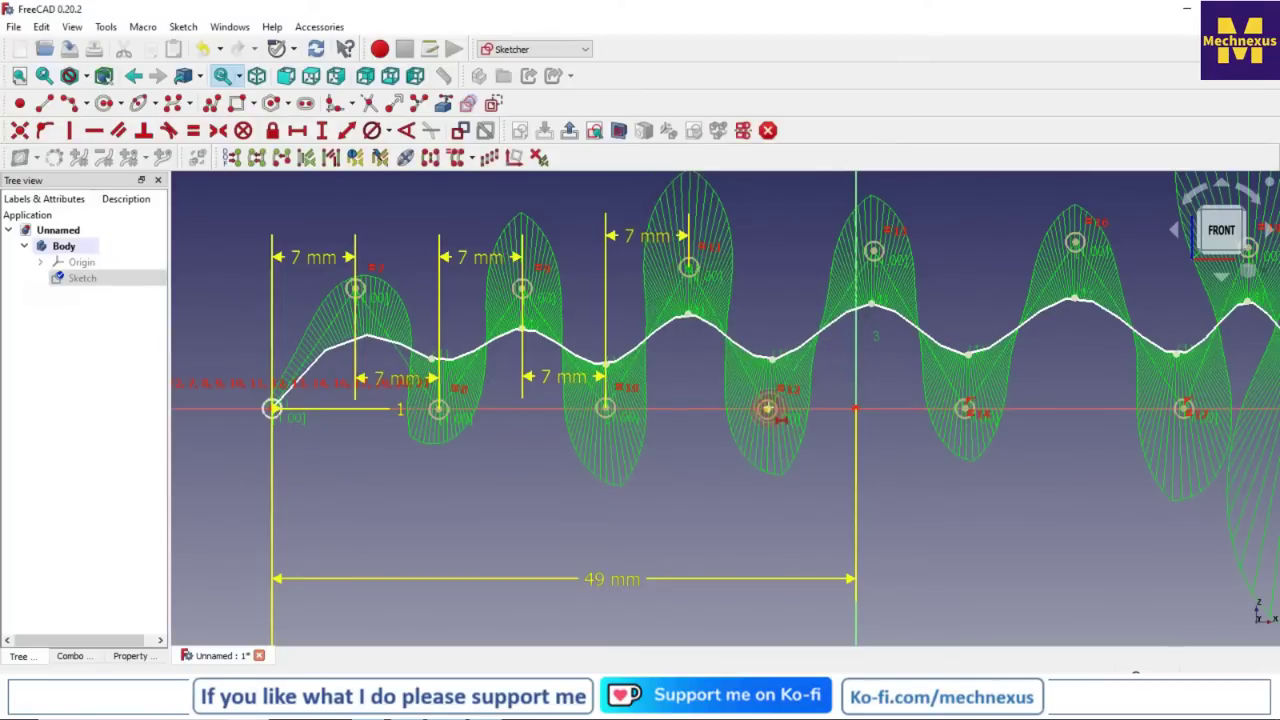
type("l")
type("7")
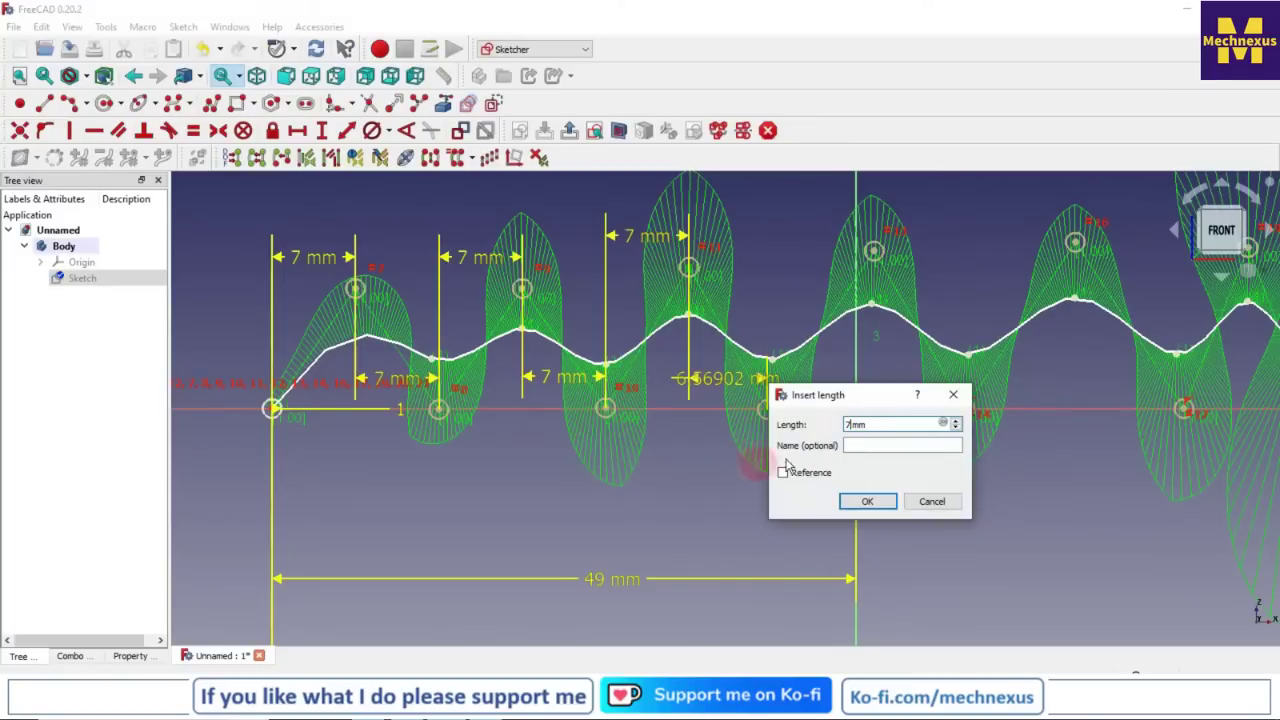
left_click(866, 502)
- Add 7 mm horizontal spacings to the next two poles along the wave
scroll(695, 450, "down", 2)
scroll(799, 360, "up", 2)
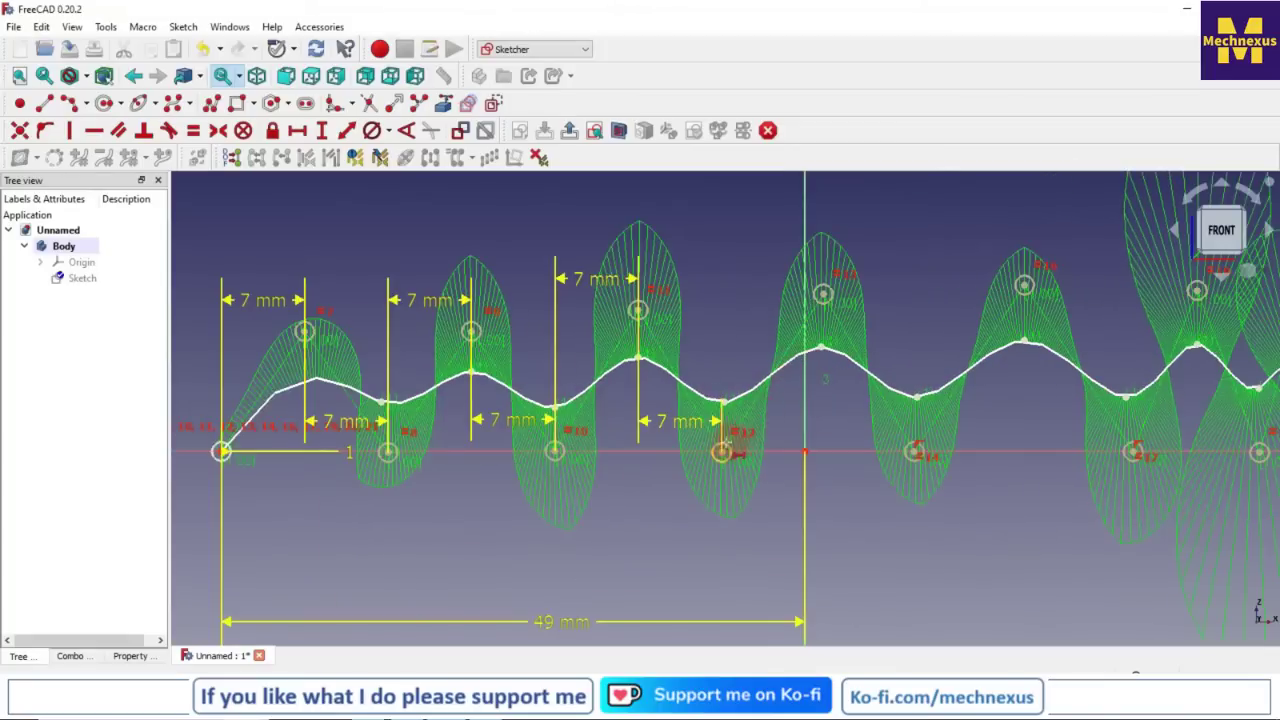
left_click(820, 295)
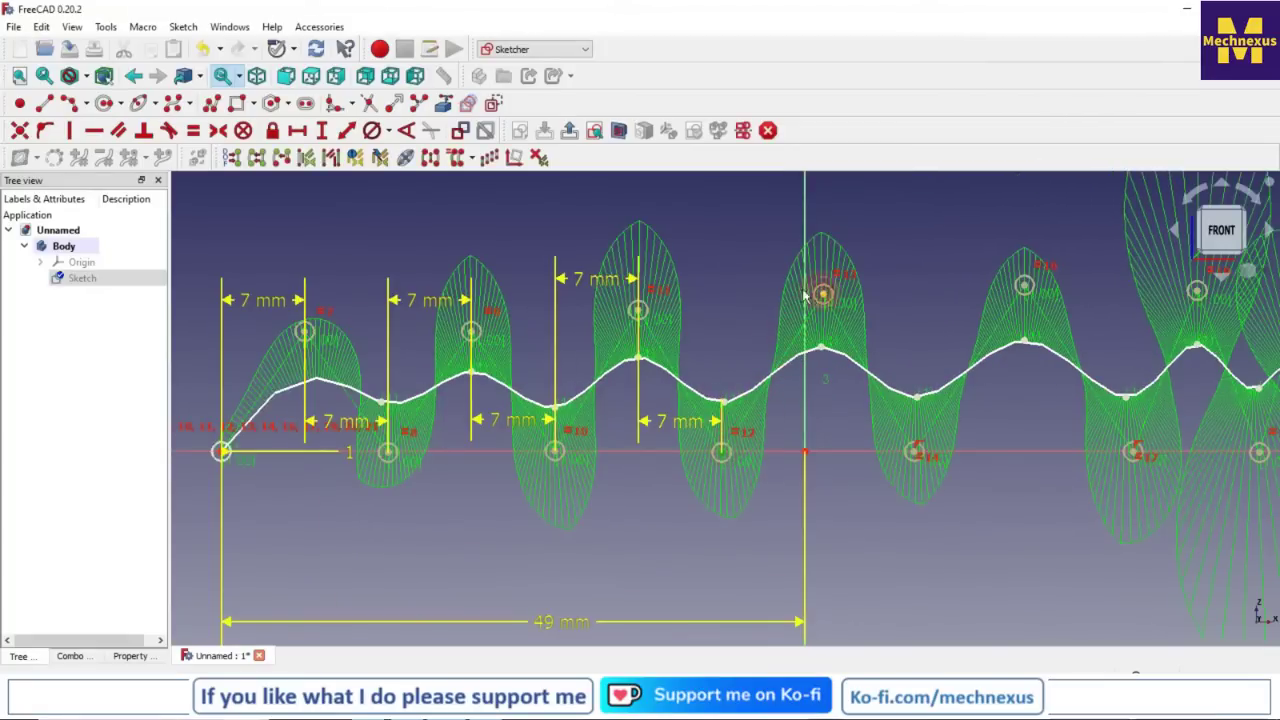
type("l7")
left_click(830, 366)
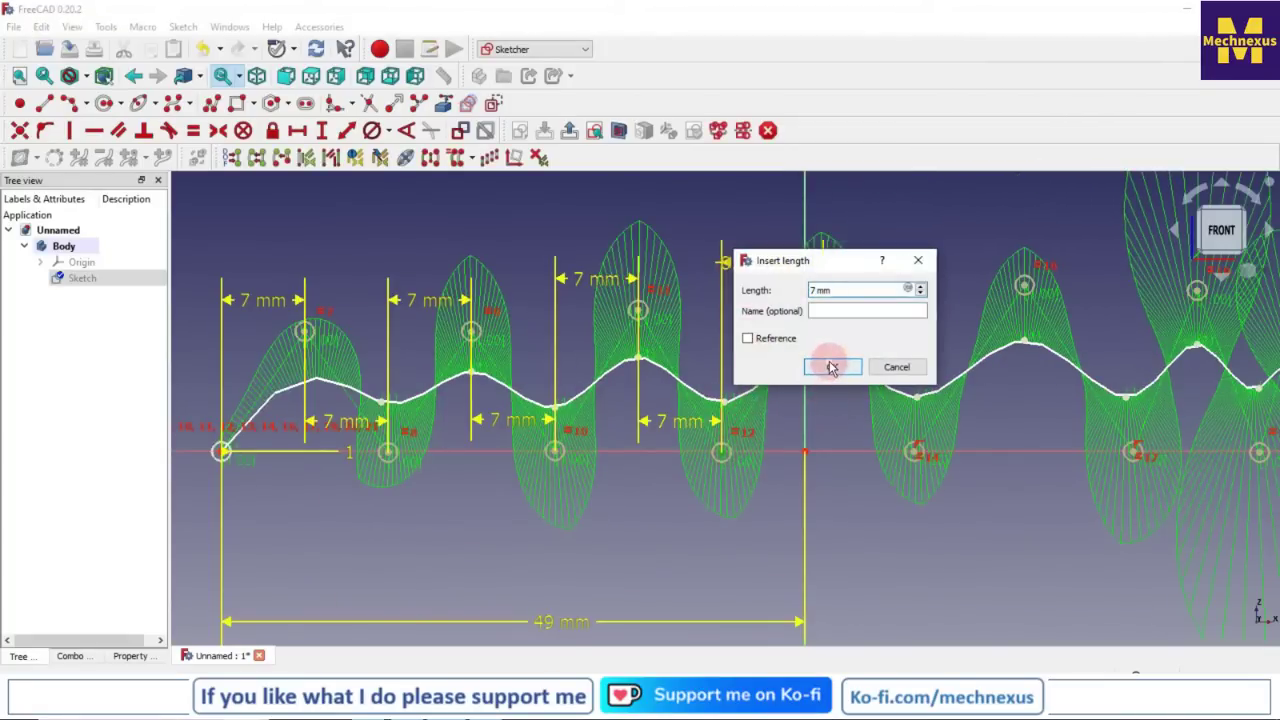
scroll(800, 420, "down", 2)
scroll(800, 420, "up", 1)
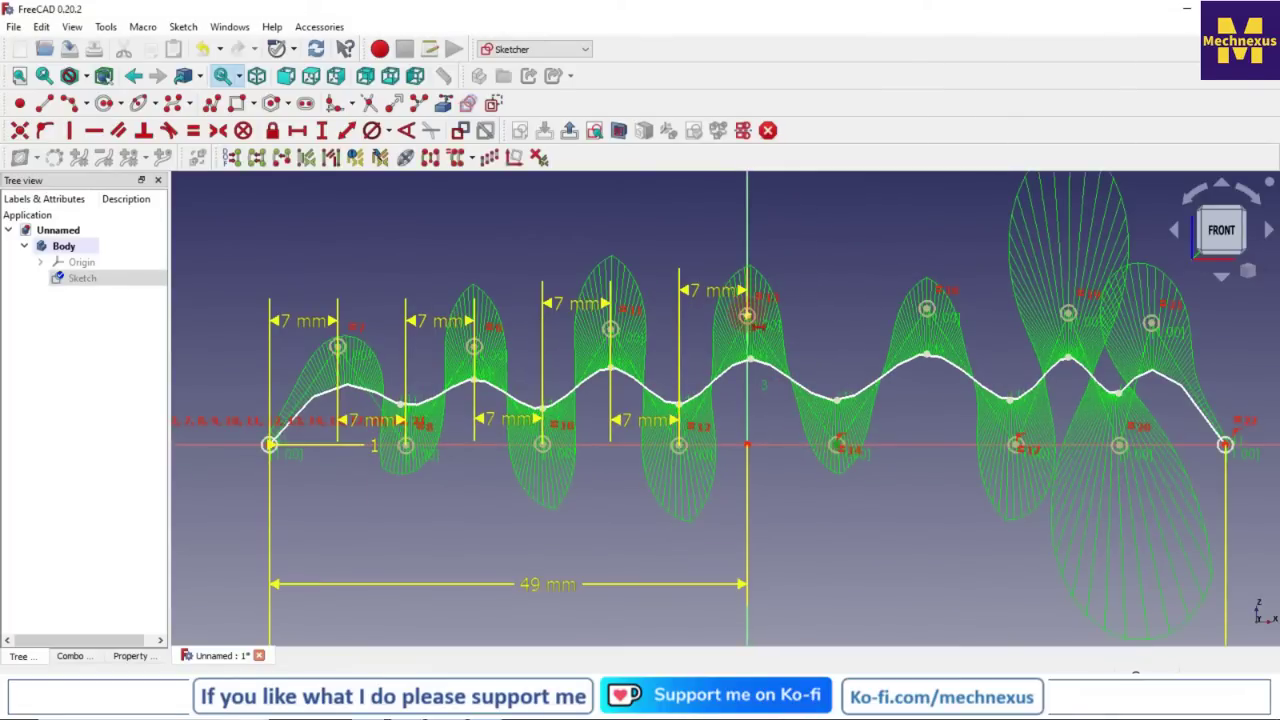
left_click(747, 315)
key("l")
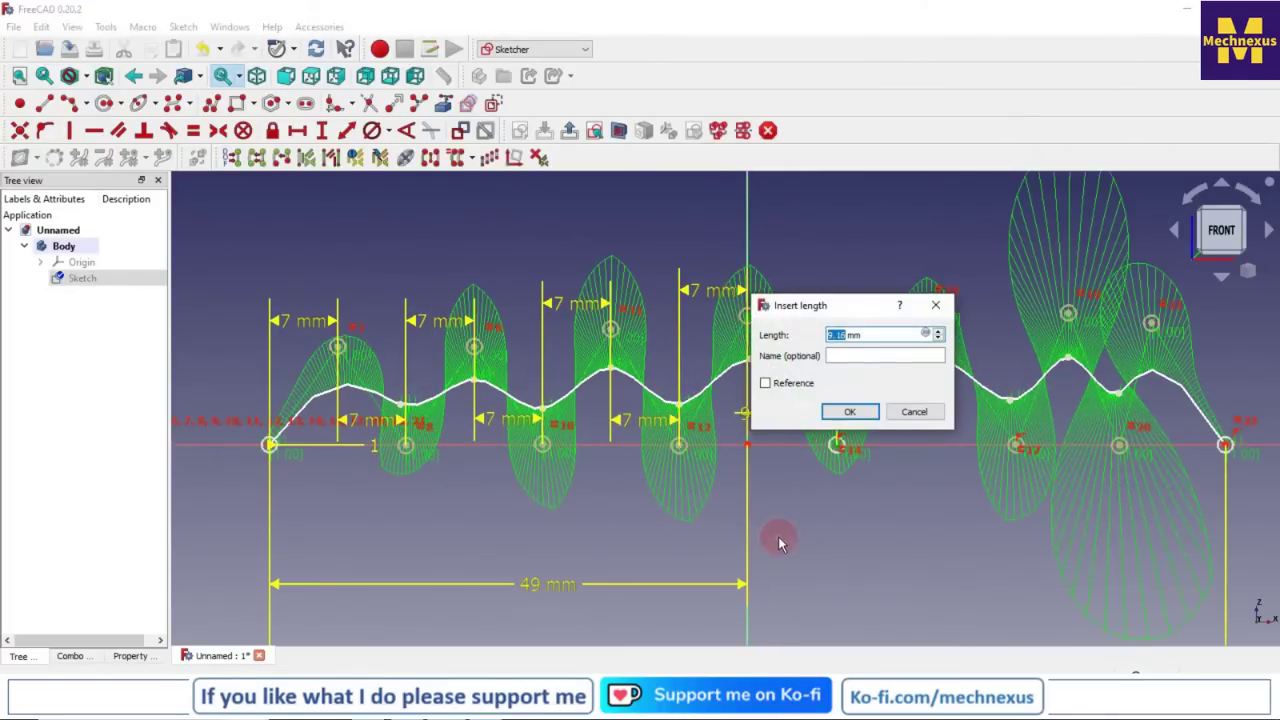
type("7")
left_click(849, 411)
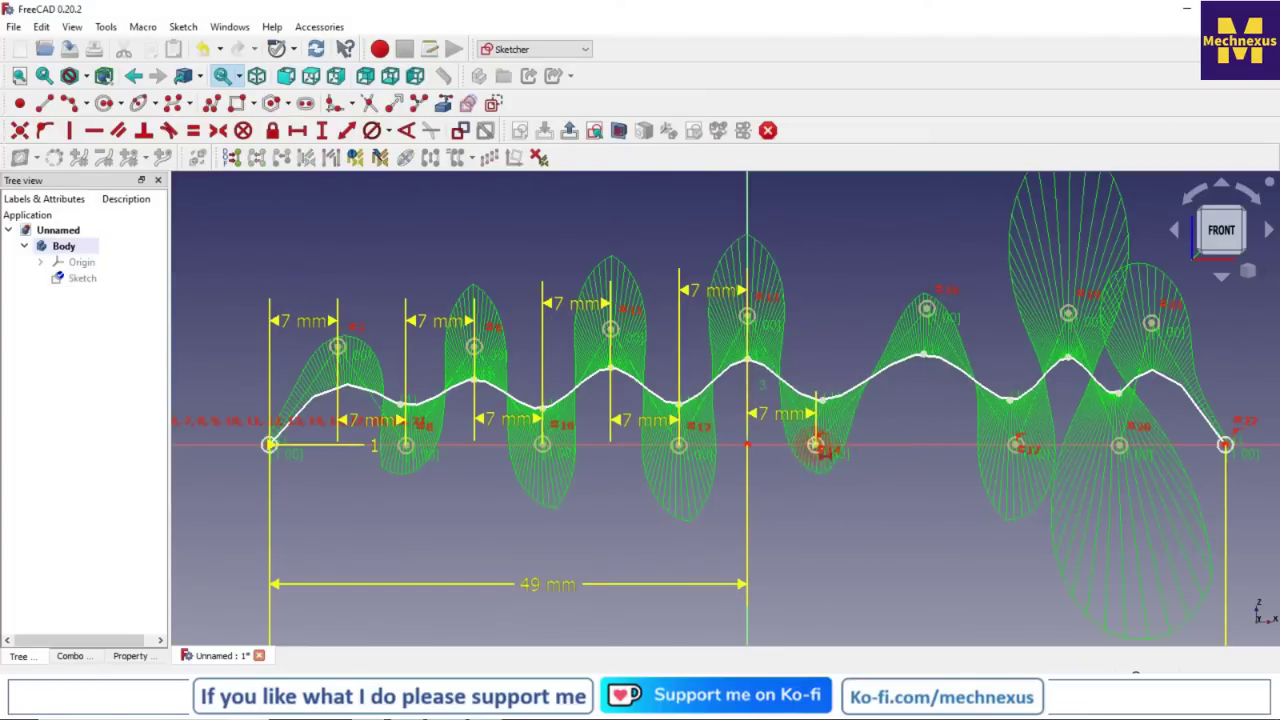
- Constrain two more pole pairs toward the right side to 7 mm horizontal spacing
left_click(816, 443)
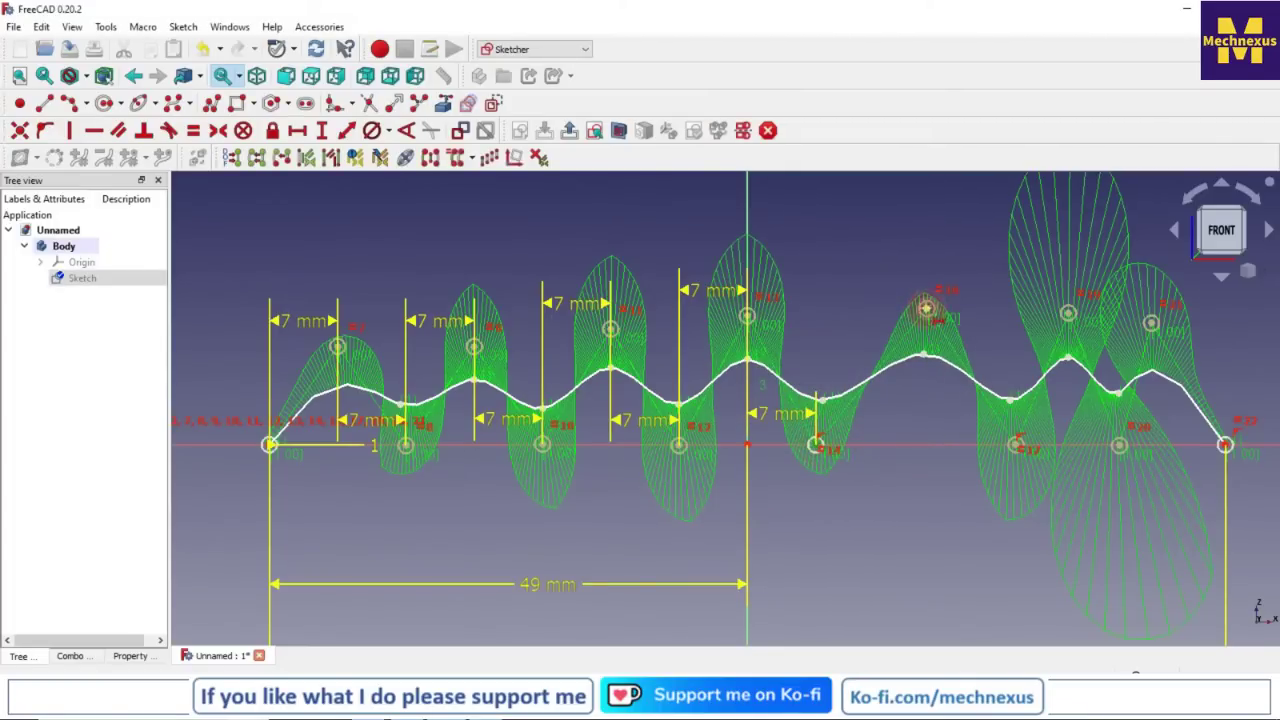
left_click(927, 308)
type("l7")
left_click(1000, 414)
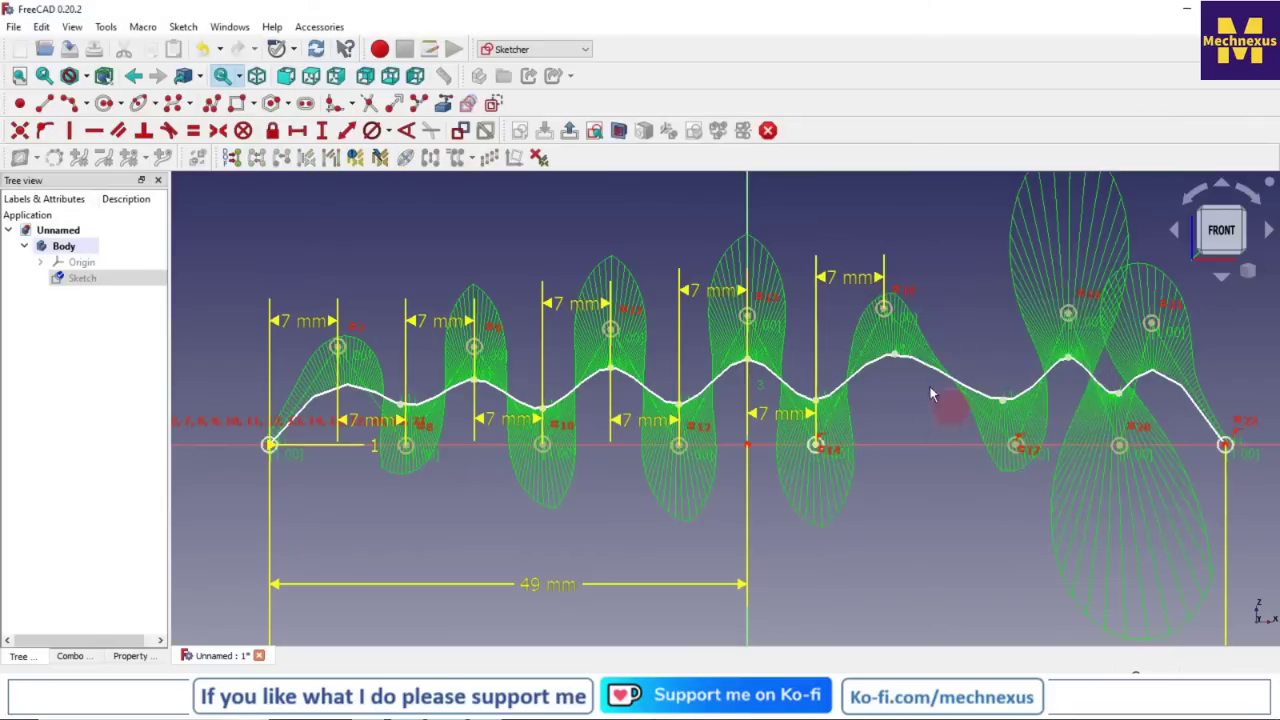
left_click(940, 406)
left_click(884, 309)
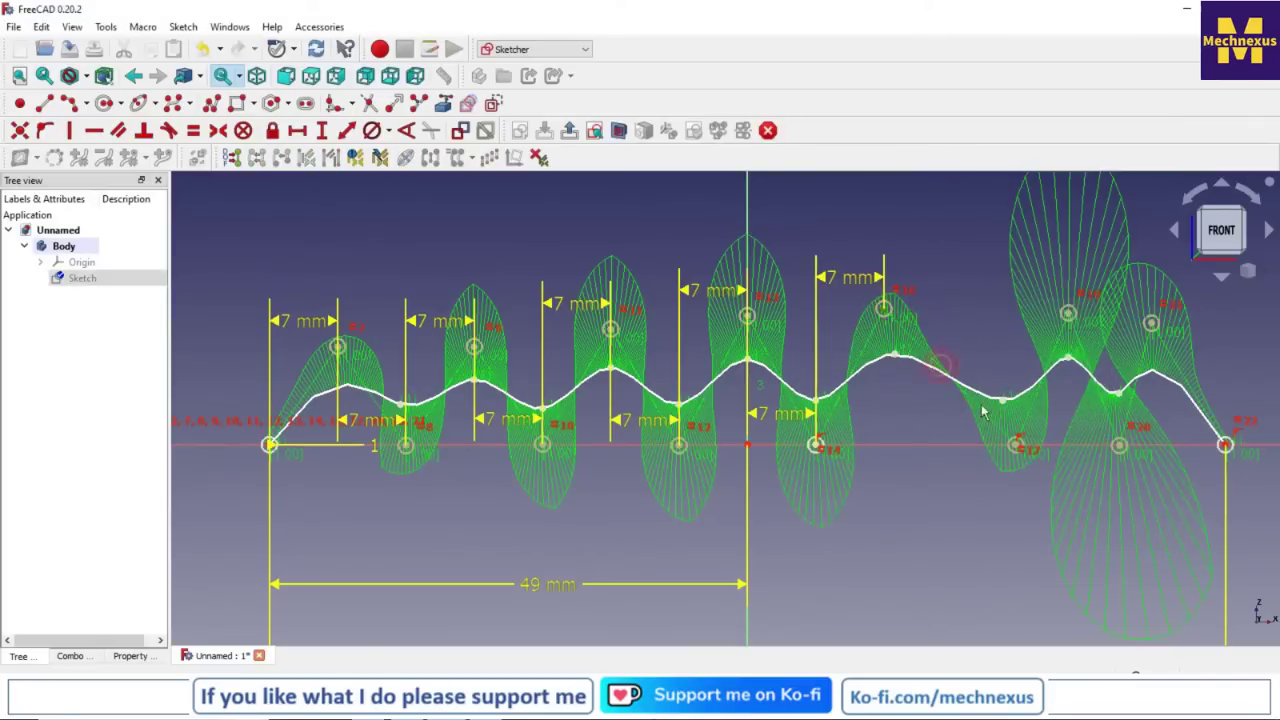
left_click(1018, 443)
key("l")
type("7")
left_click(1056, 568)
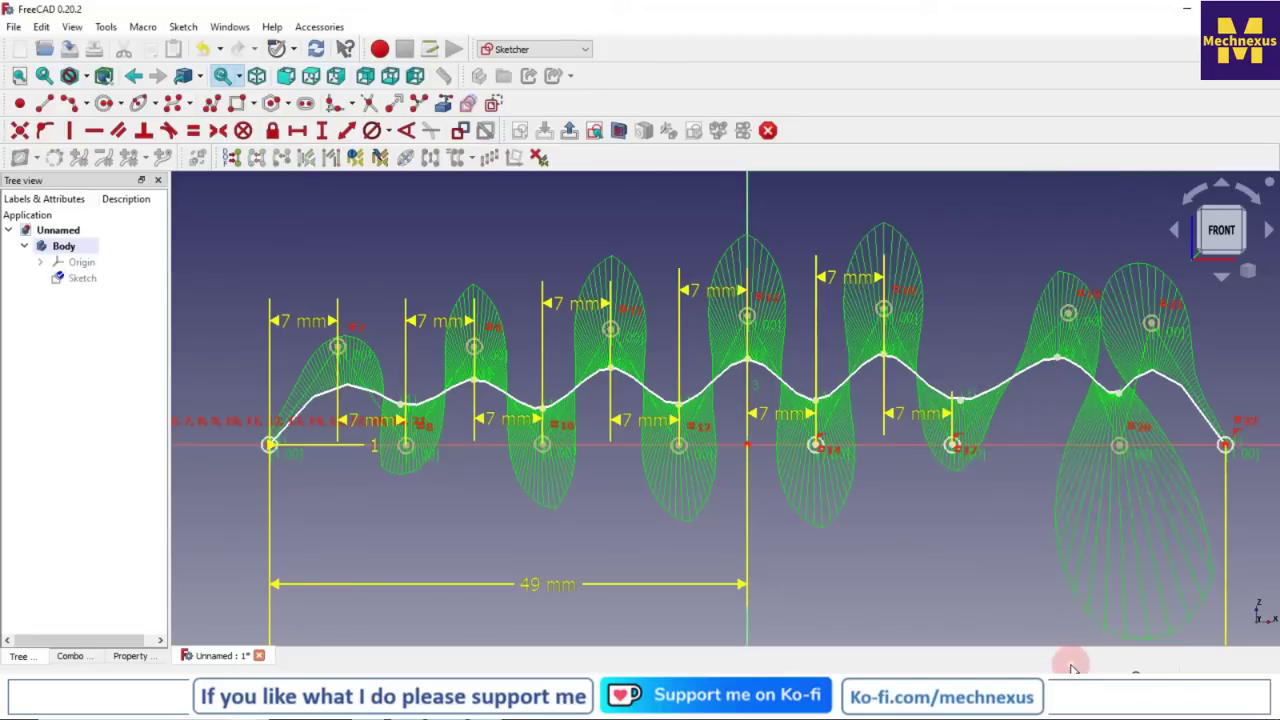
- Space the final poles 7 mm apart, then dimension the start point to the curve's end
left_click(1122, 441)
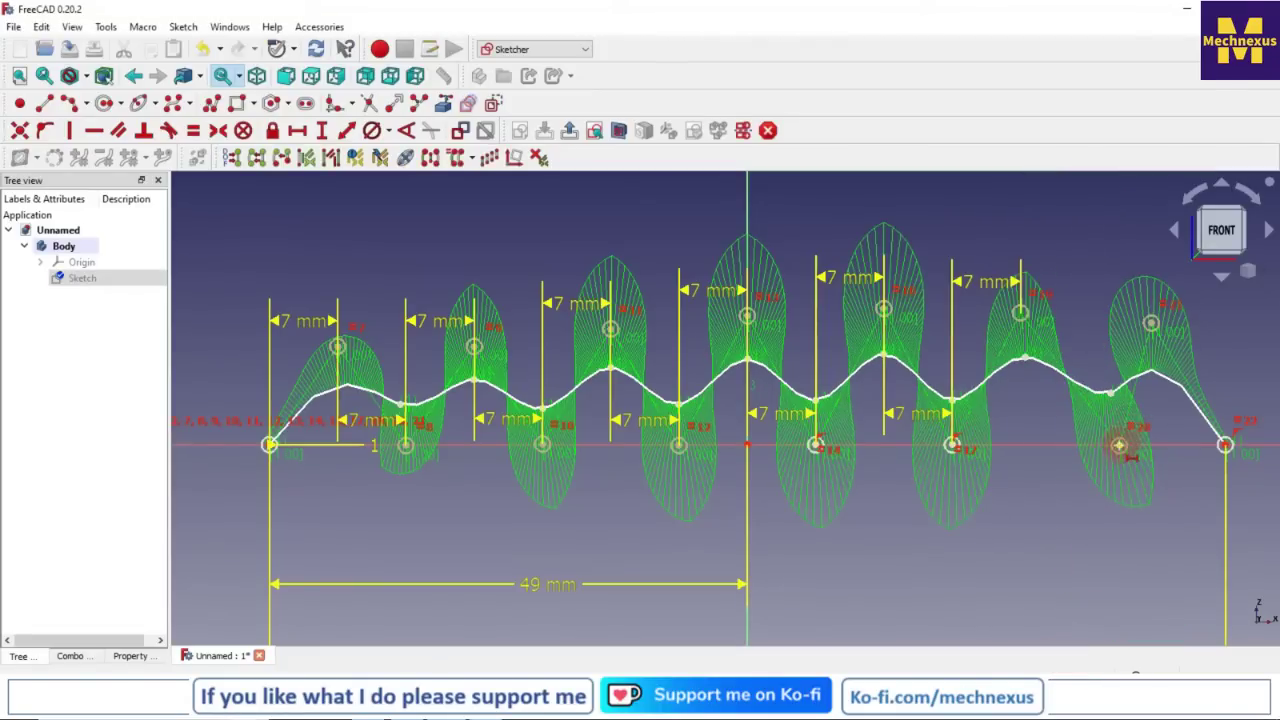
key("l")
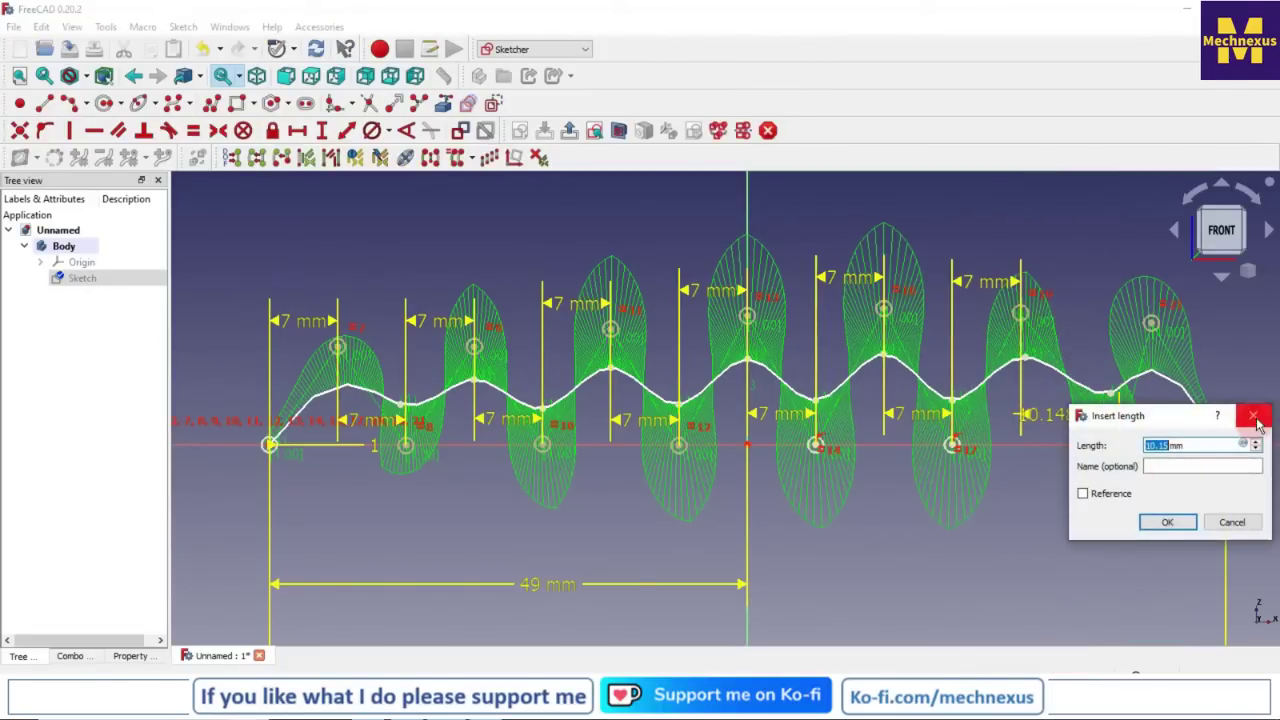
type("7")
left_click(1166, 522)
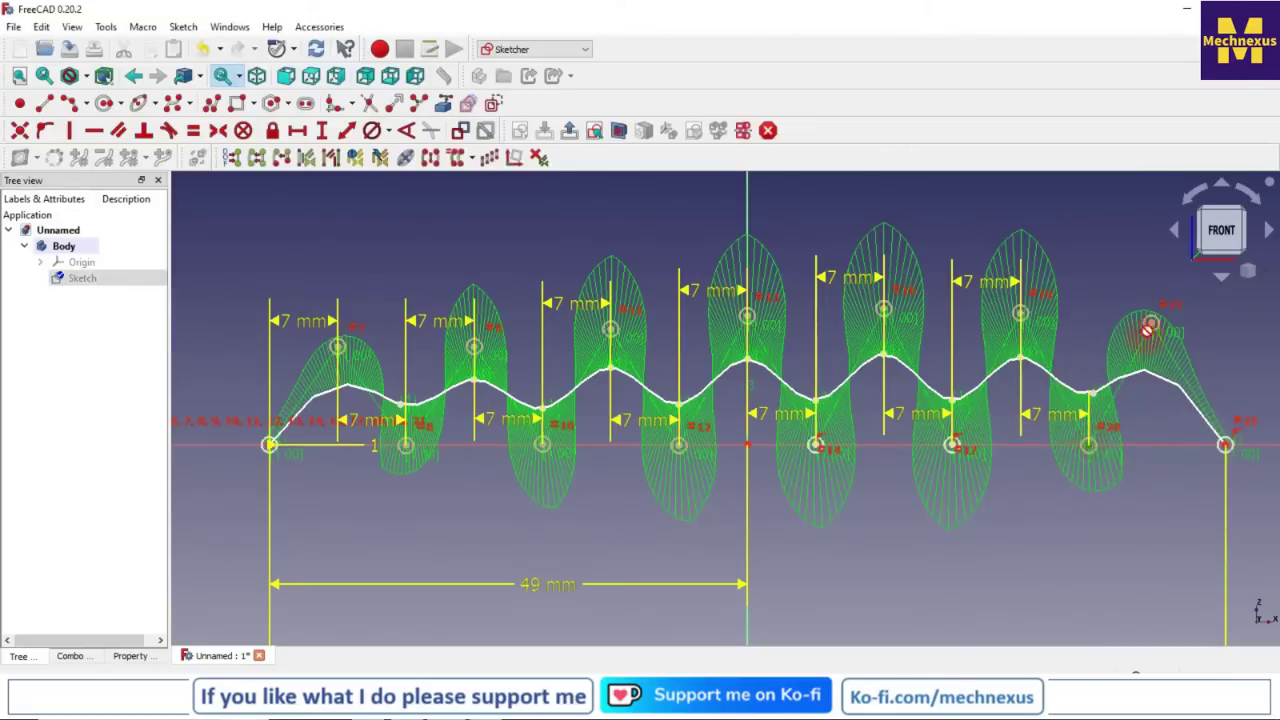
left_click(1150, 323)
left_click(1167, 390)
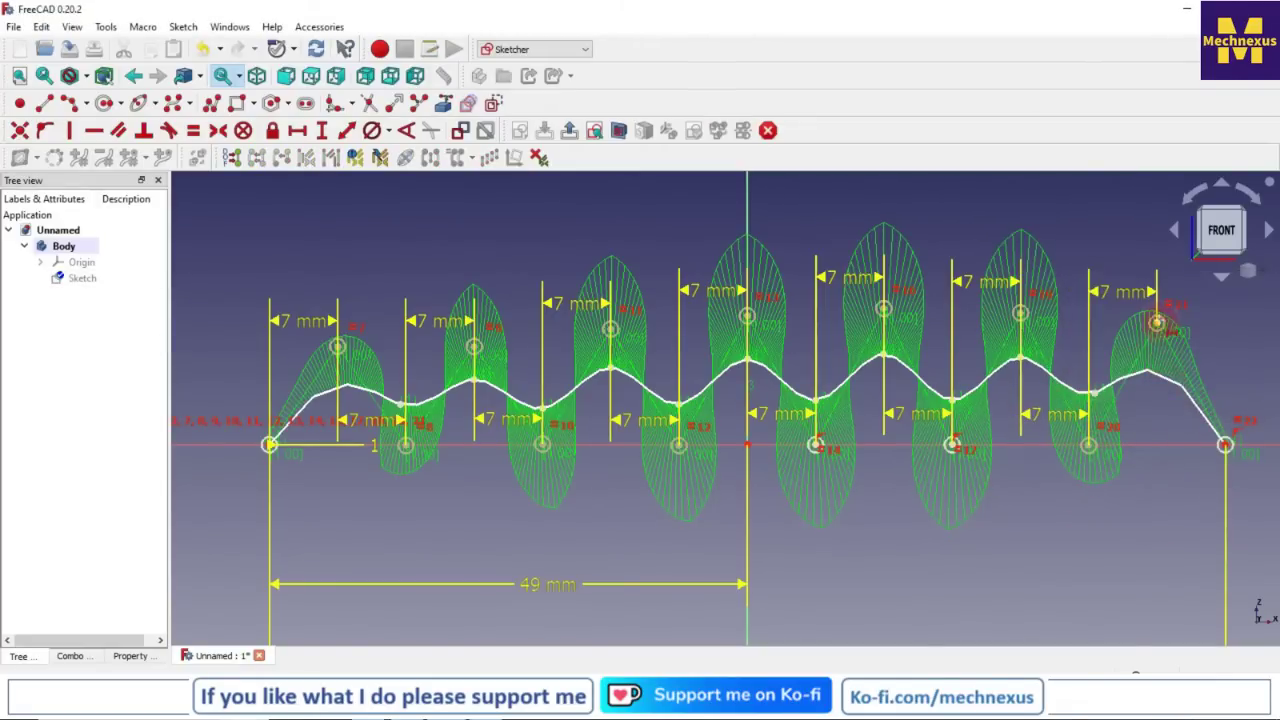
left_click(1225, 445)
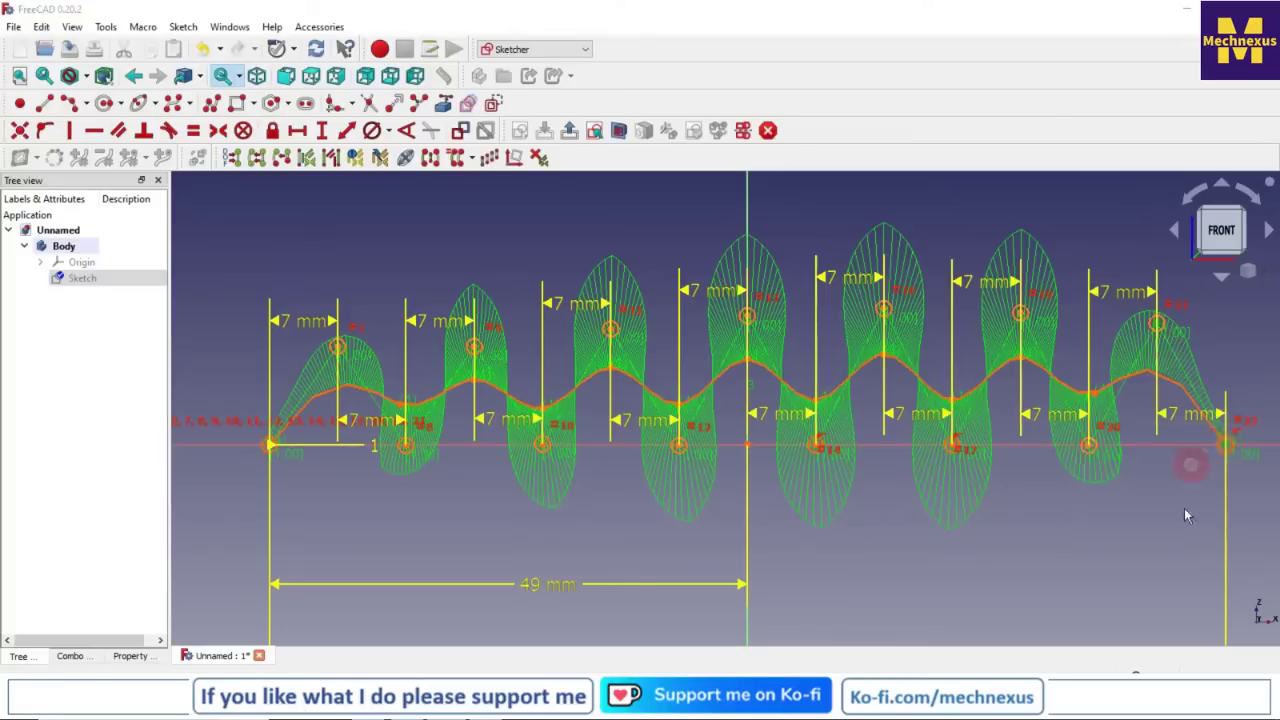
- Set the overall start-to-end horizontal distance to 98 mm
type("98")
left_click(1185, 540)
scroll(1077, 414, "down", 4)
scroll(967, 413, "up", 3)
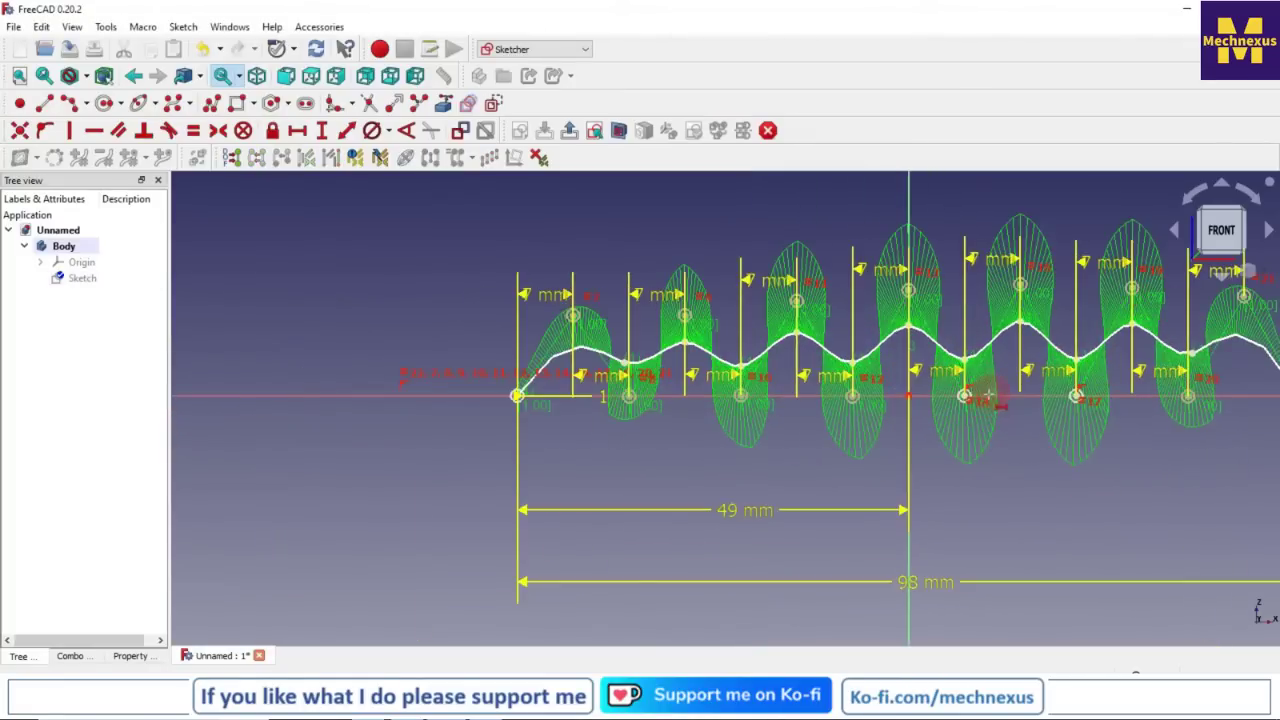
key("Right")
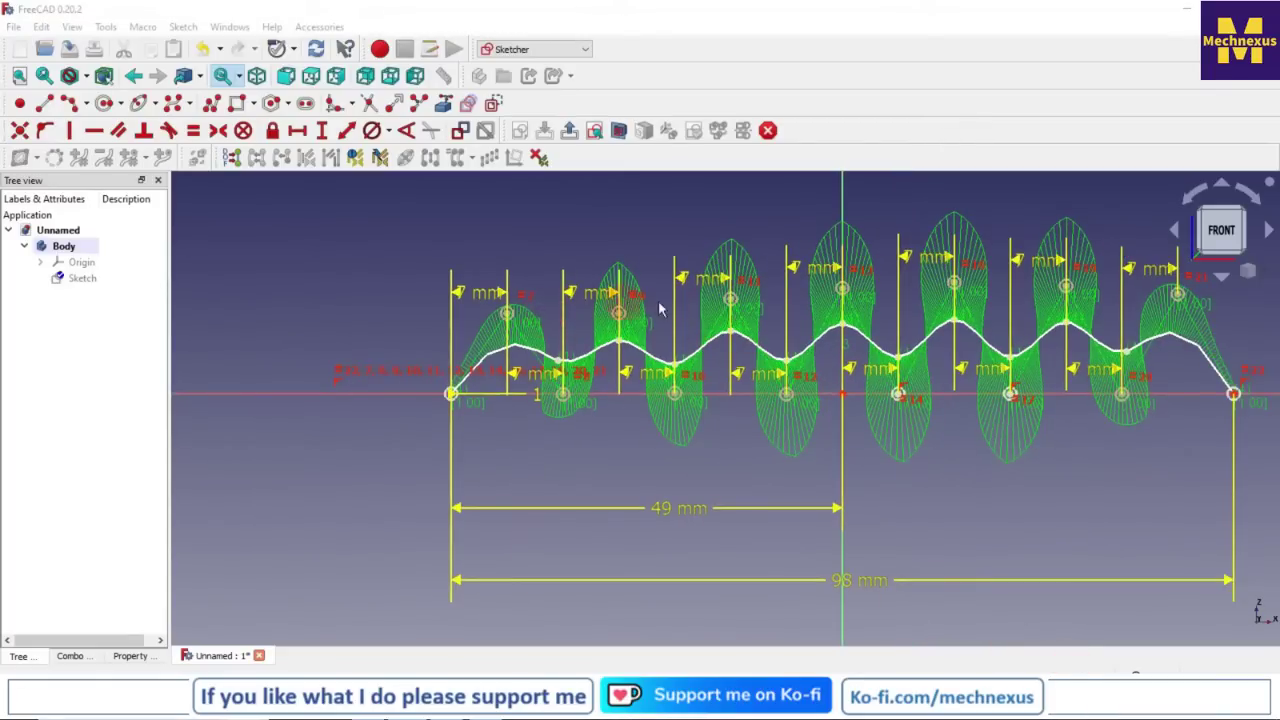
scroll(395, 373, "up", 3)
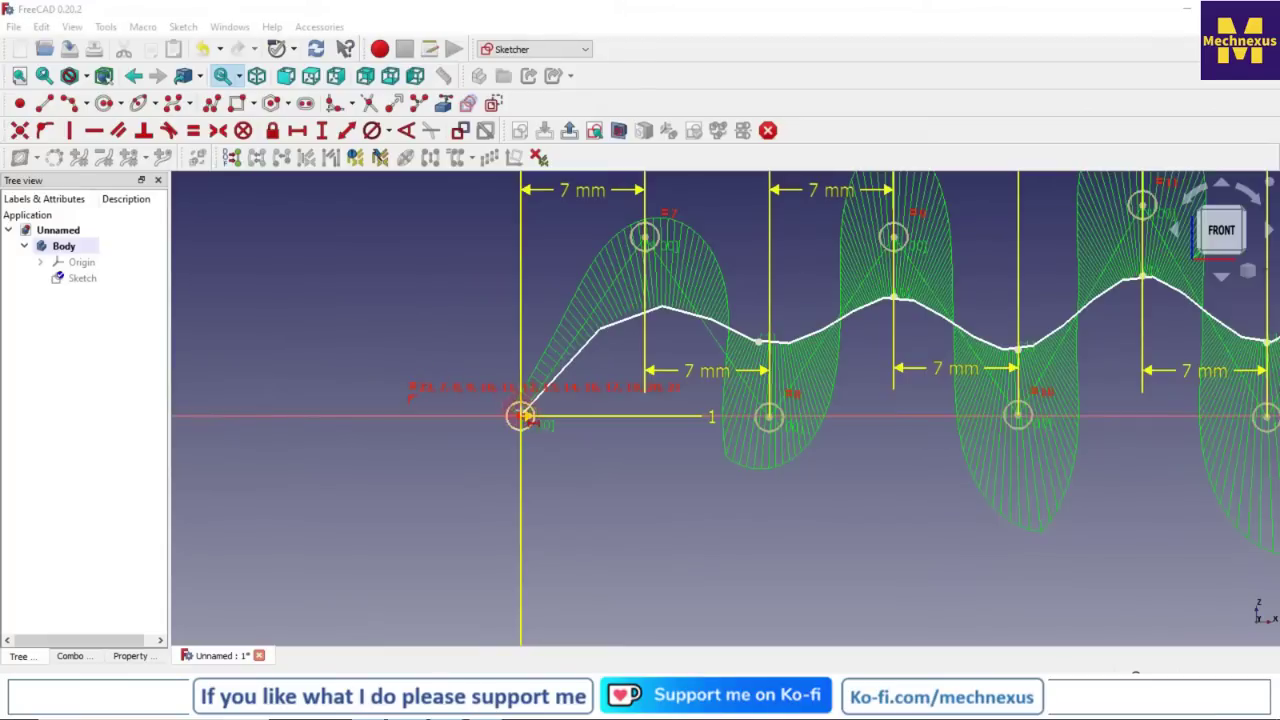
- Give the first top pole a 4 mm vertical height above the base line
double_click(645, 240)
left_click(812, 329)
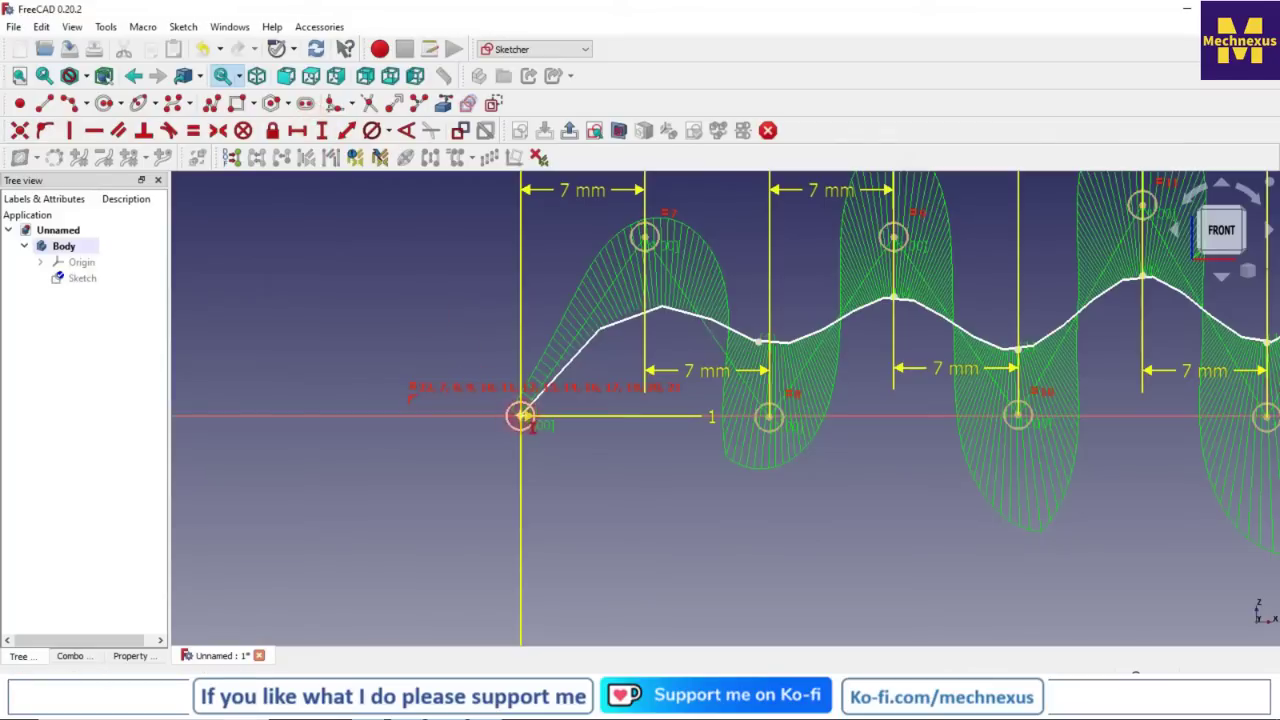
left_click(645, 237)
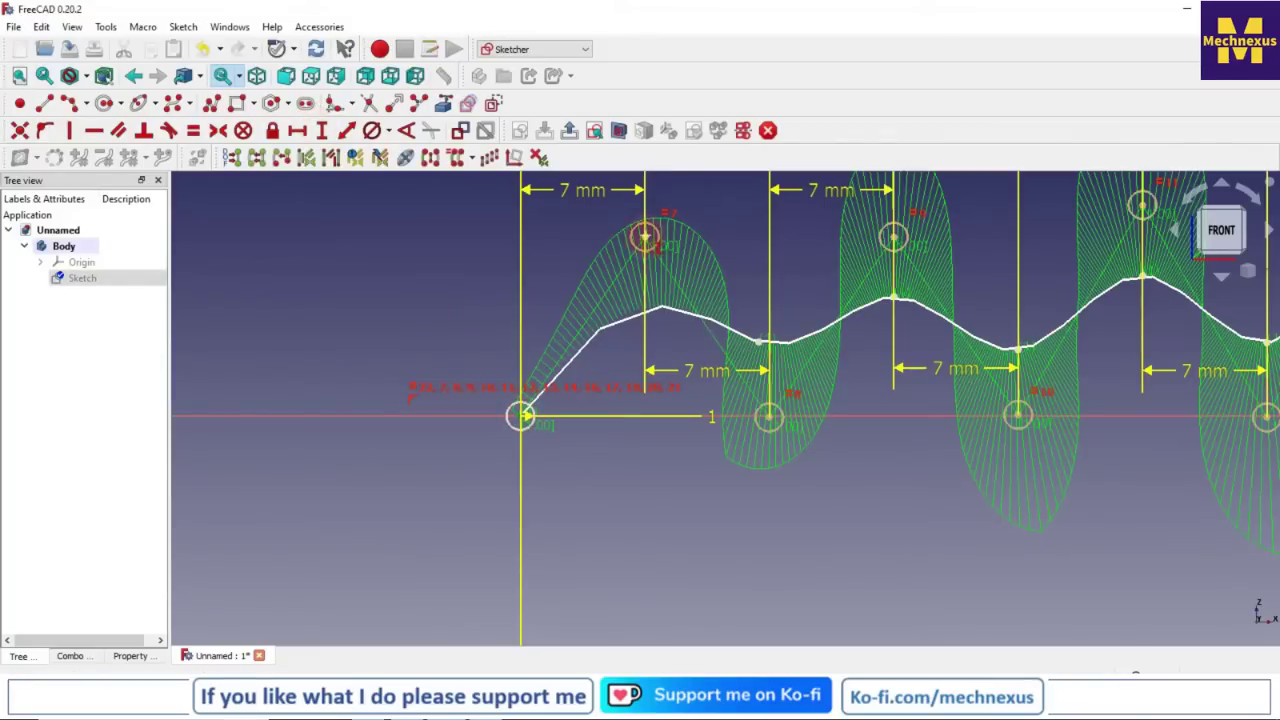
key("i")
type("4")
key("Return")
- Drag the 4 mm dimension label up and left, clear of the spline
scroll(662, 372, "up", 2)
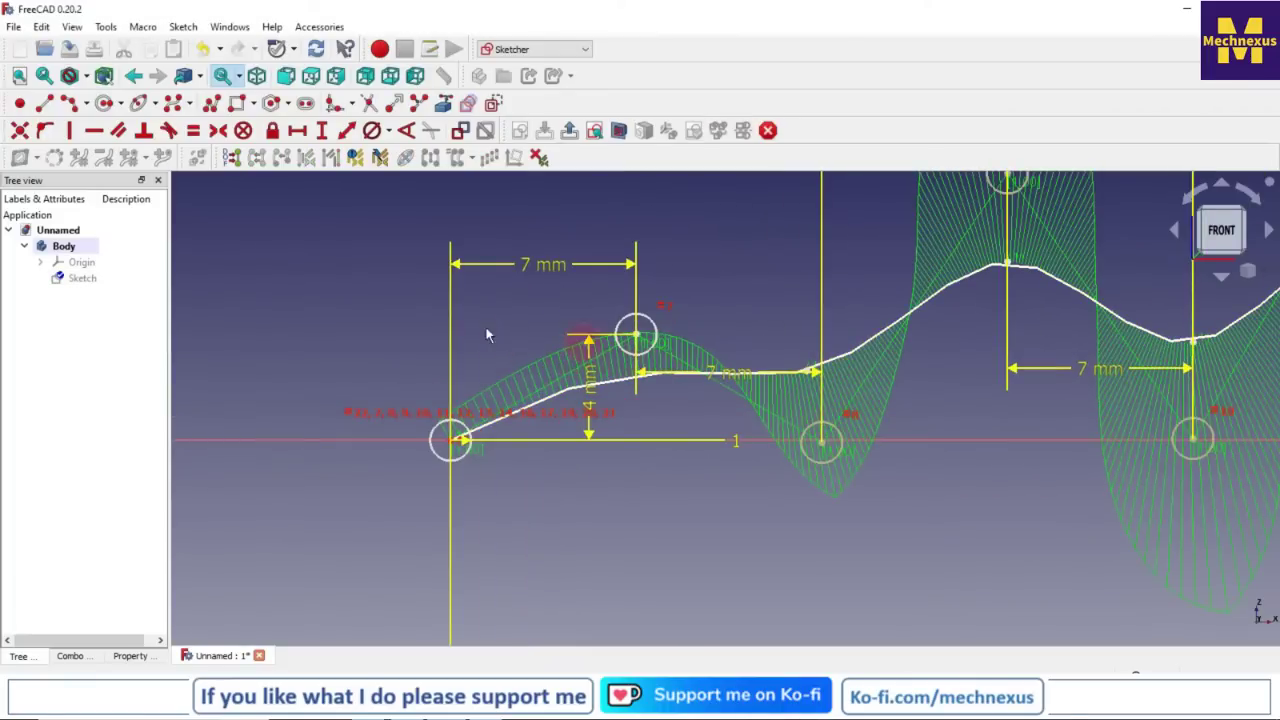
left_click(589, 380)
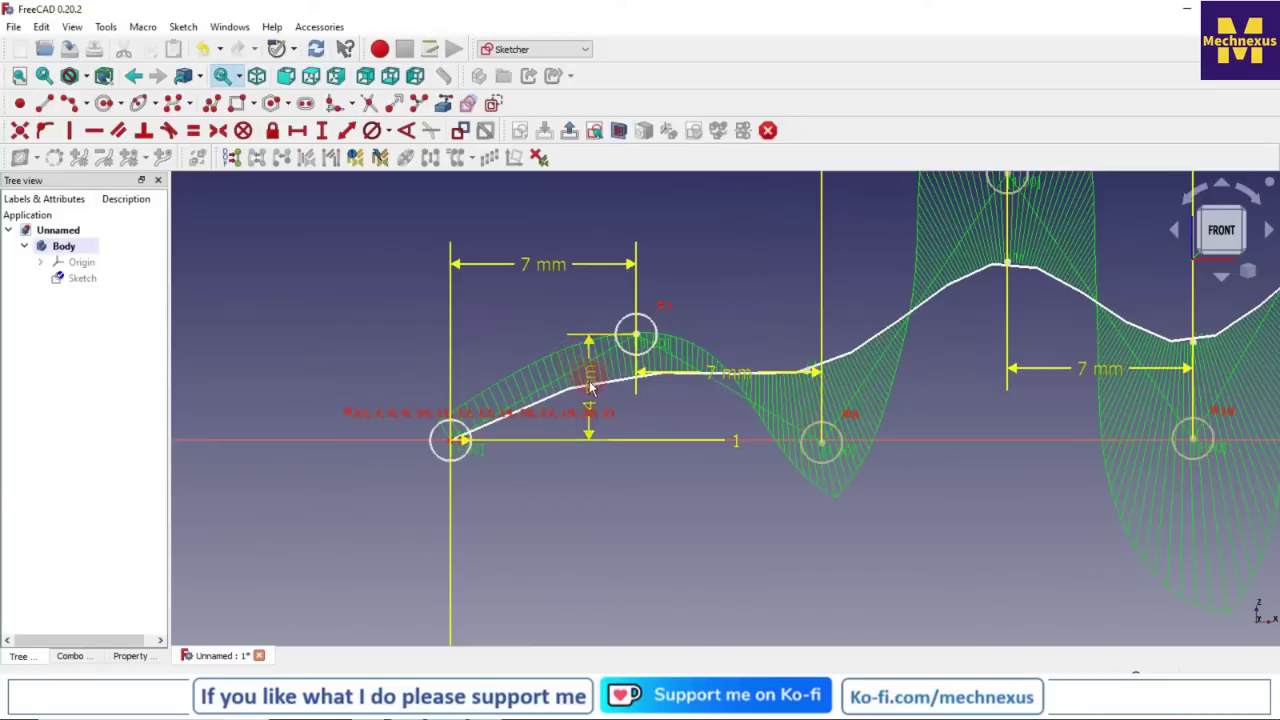
mouse_move(589, 380)
left_mouse_down()
mouse_move(486, 366)
mouse_move(371, 309)
mouse_move(360, 258)
left_mouse_up()
scroll(415, 373, "down", 2)
scroll(415, 380, "down", 2)
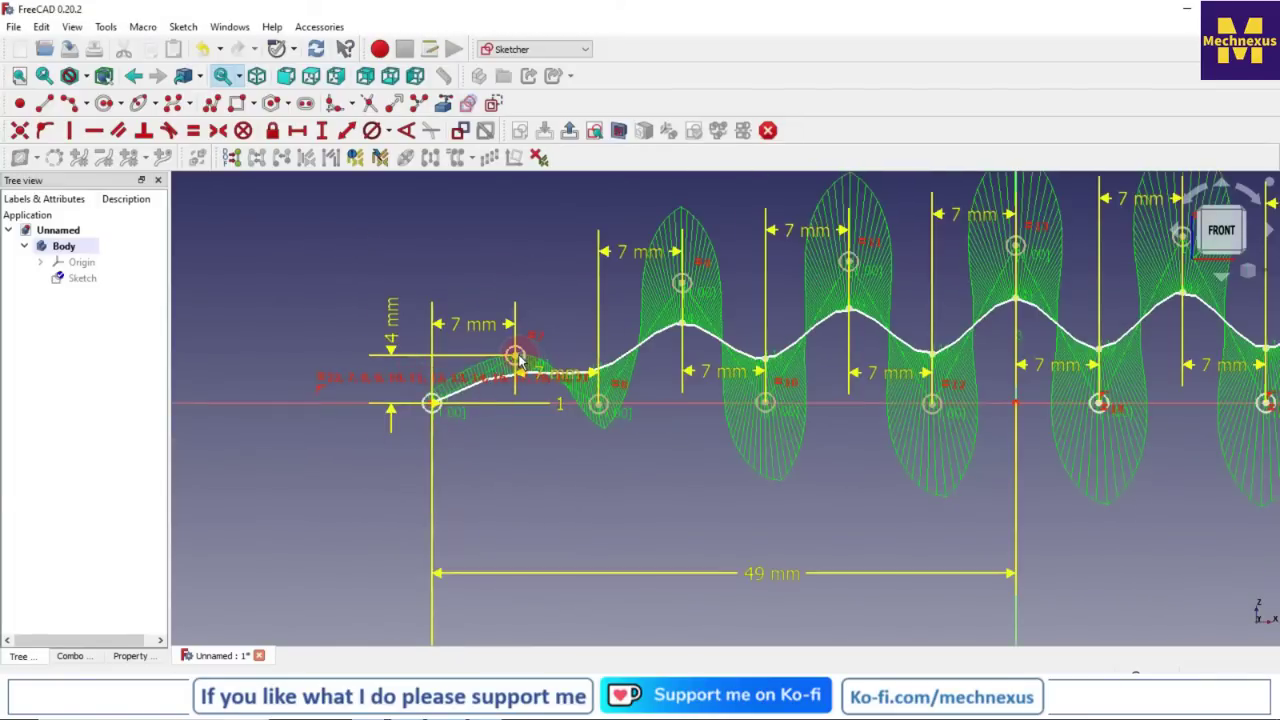
- Level the second and third upper poles with the first using Horizontal constraints
left_click(515, 357)
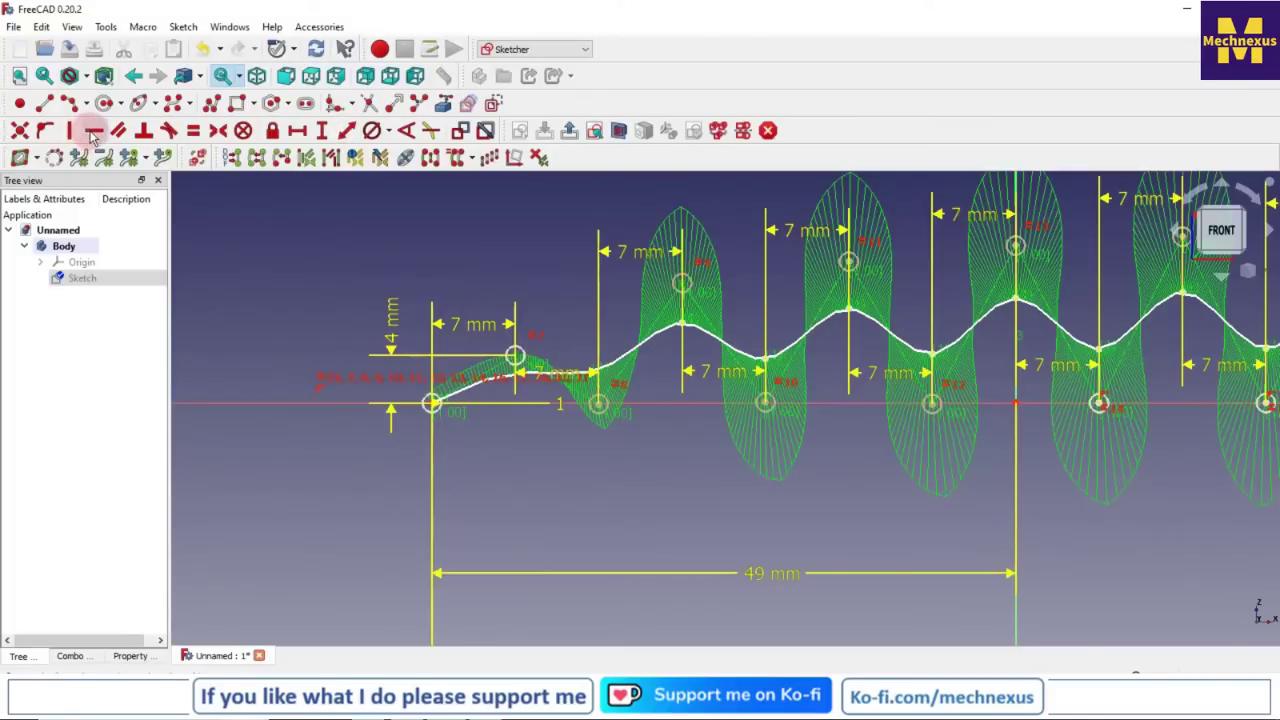
left_click(92, 133)
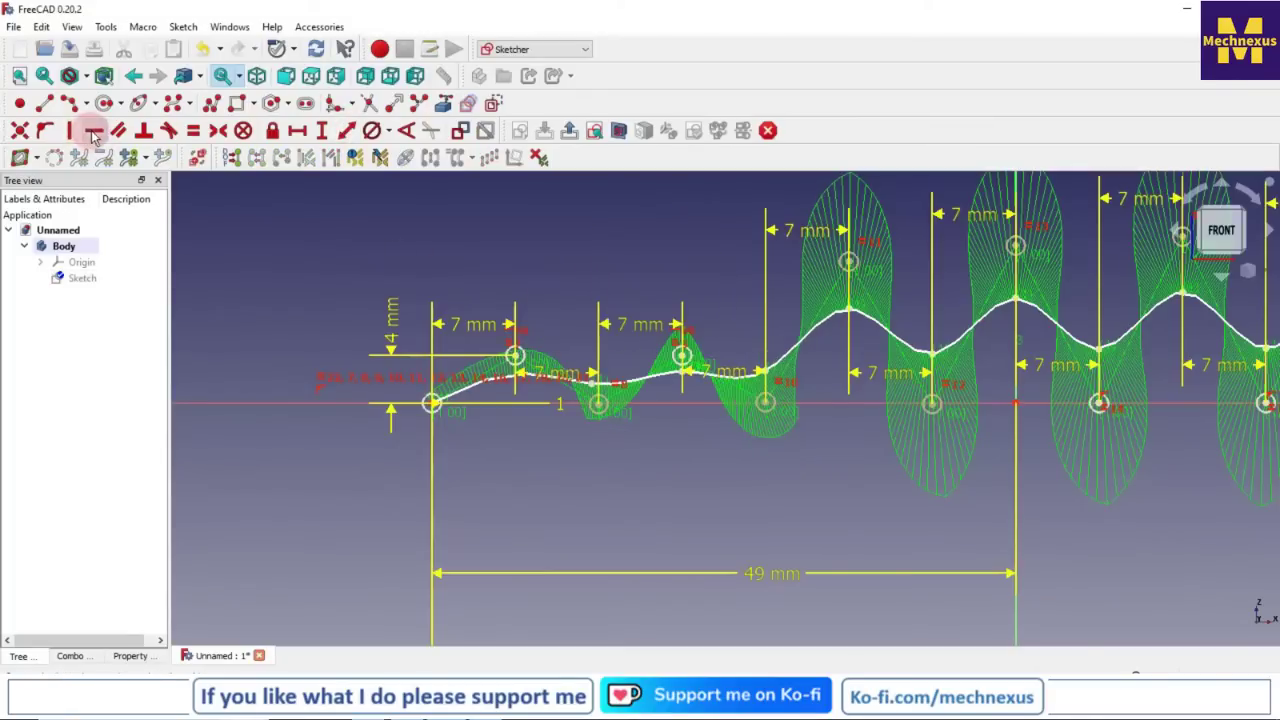
left_click(685, 359)
left_click(848, 262)
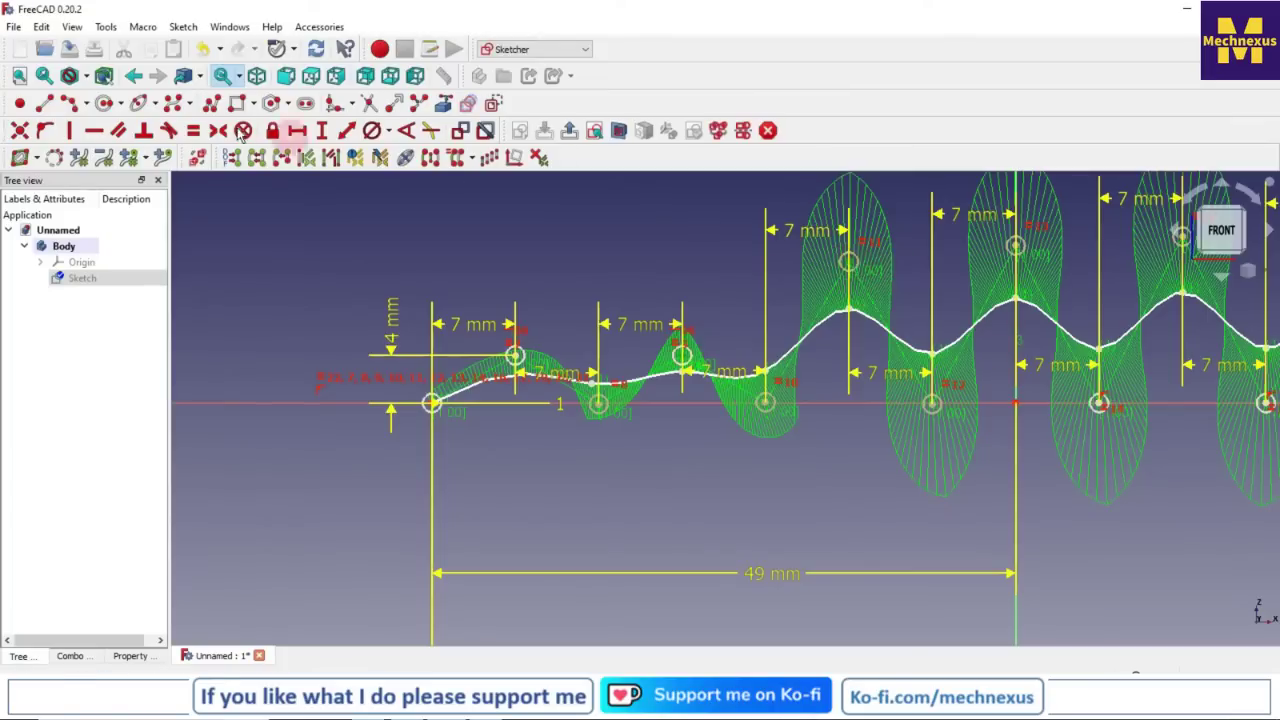
left_click(93, 131)
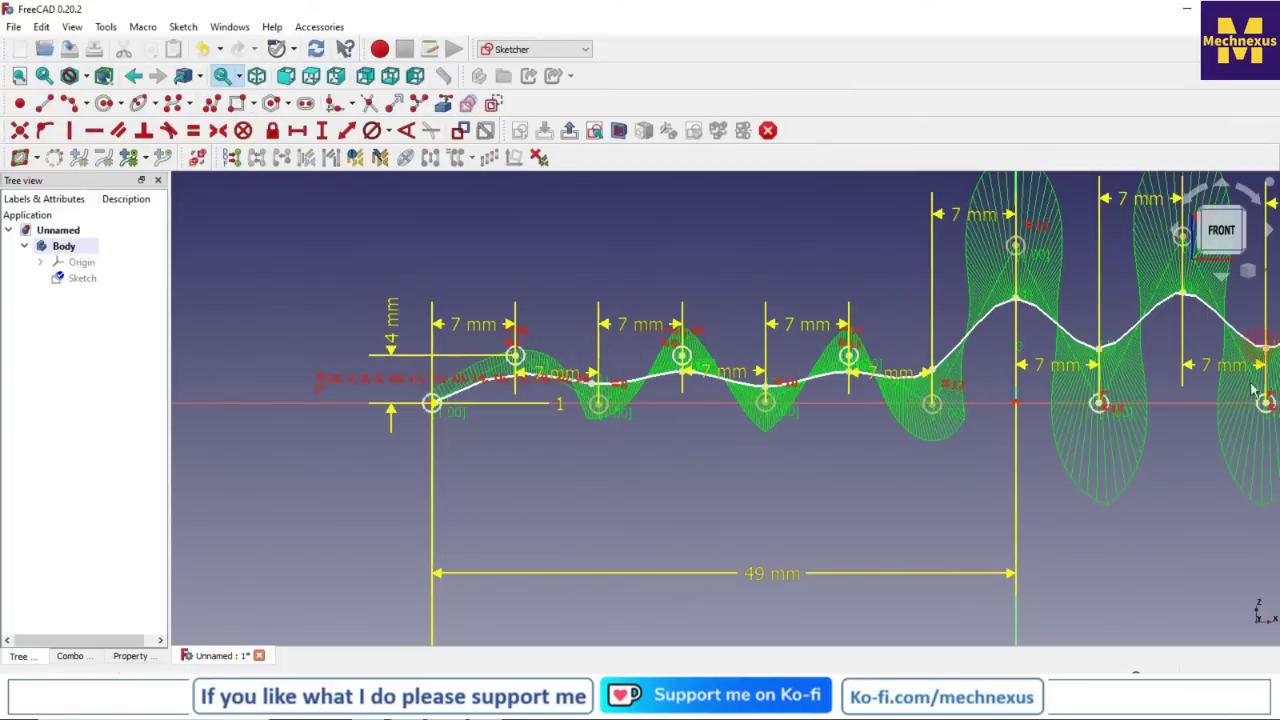
scroll(797, 403, "down", 4)
scroll(970, 366, "up", 2)
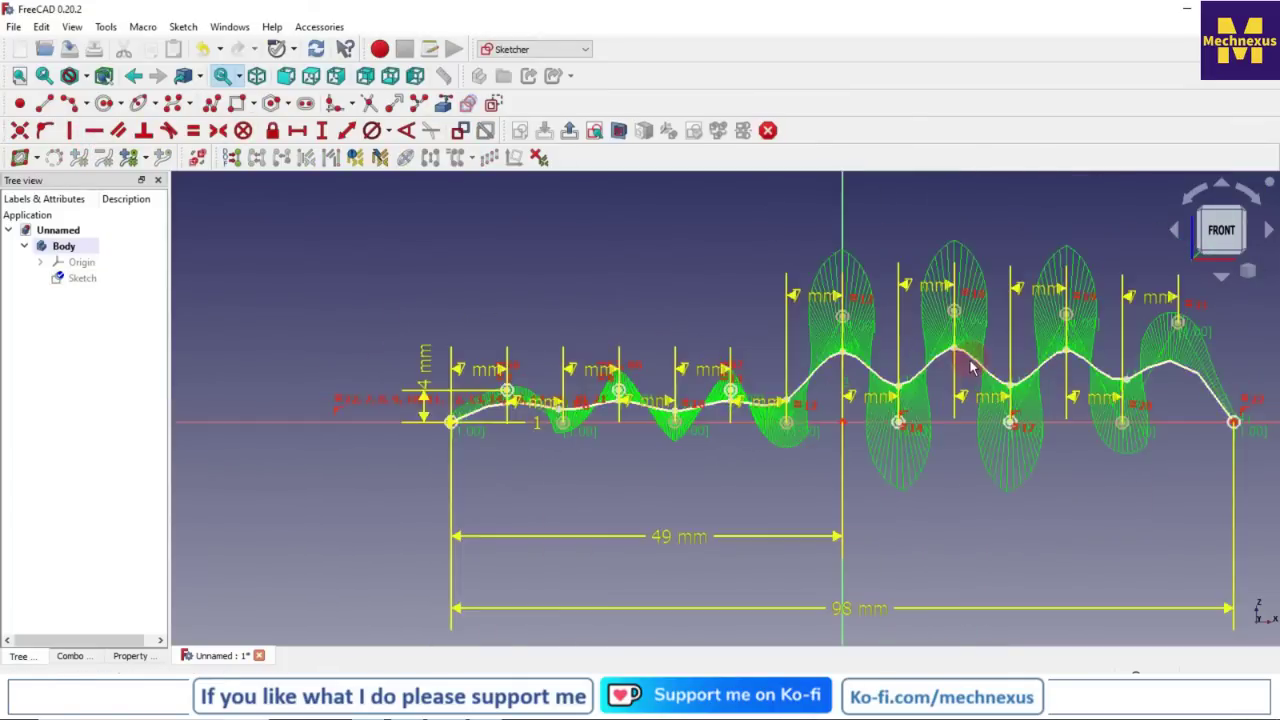
- Make two more raised poles horizontal with their matching reference poles
left_click(730, 388)
left_click(843, 318)
left_click(93, 131)
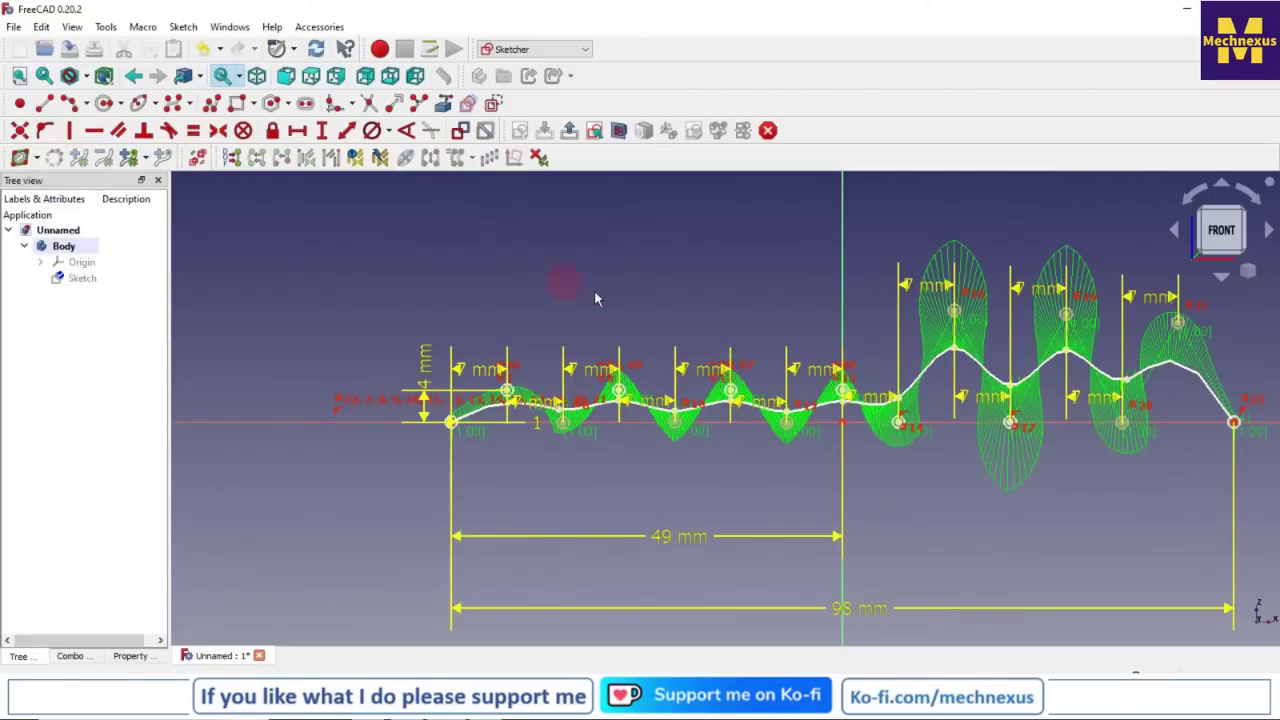
scroll(585, 295, "down", 1)
scroll(1005, 338, "up", 4)
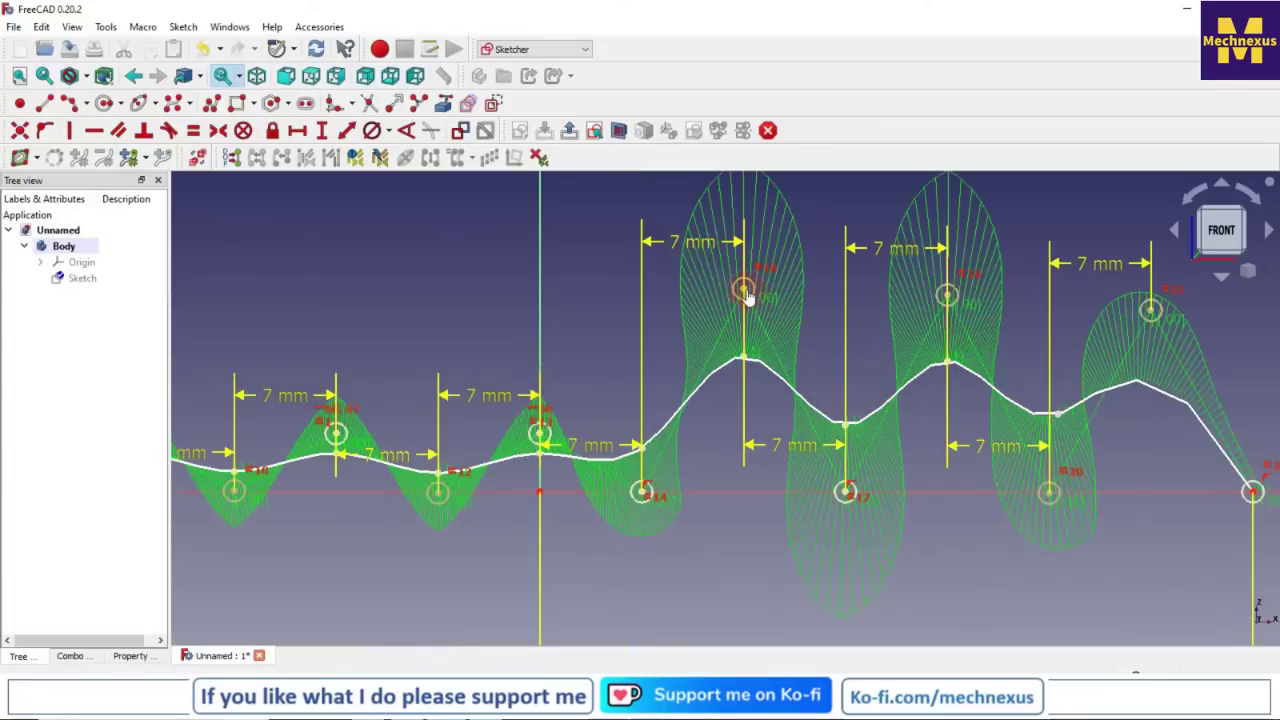
left_click(540, 434)
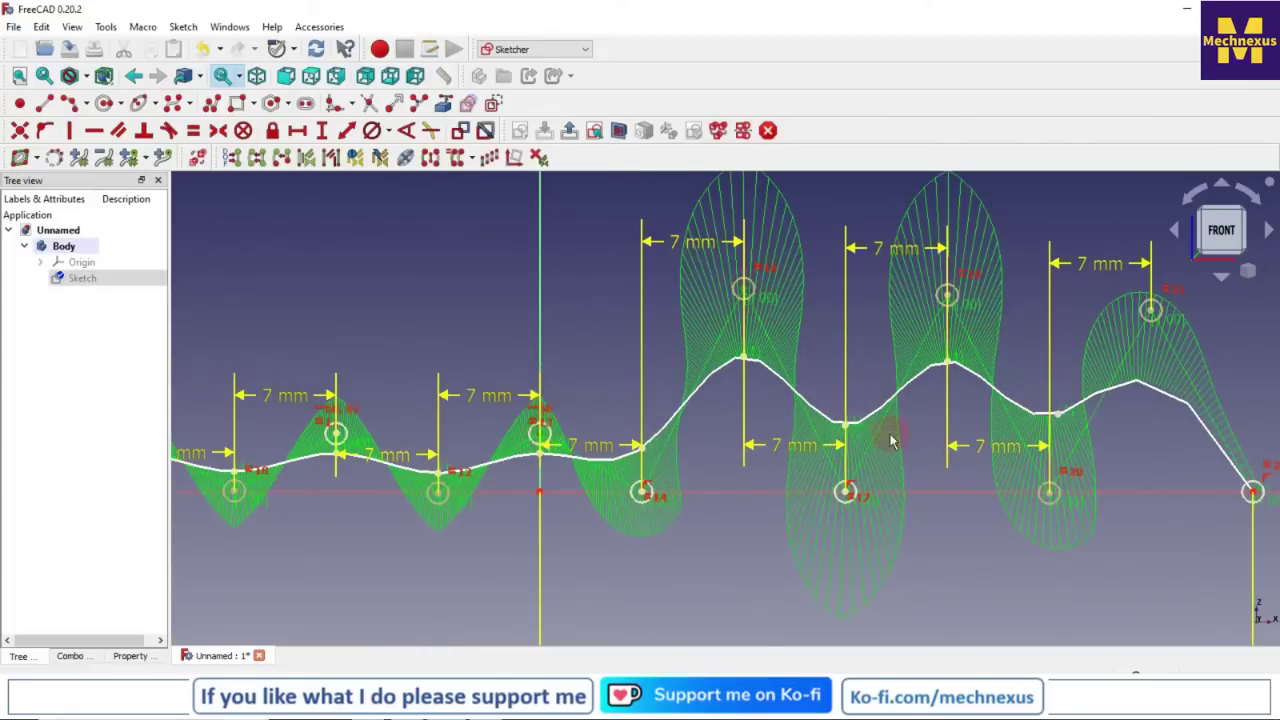
left_click(94, 132)
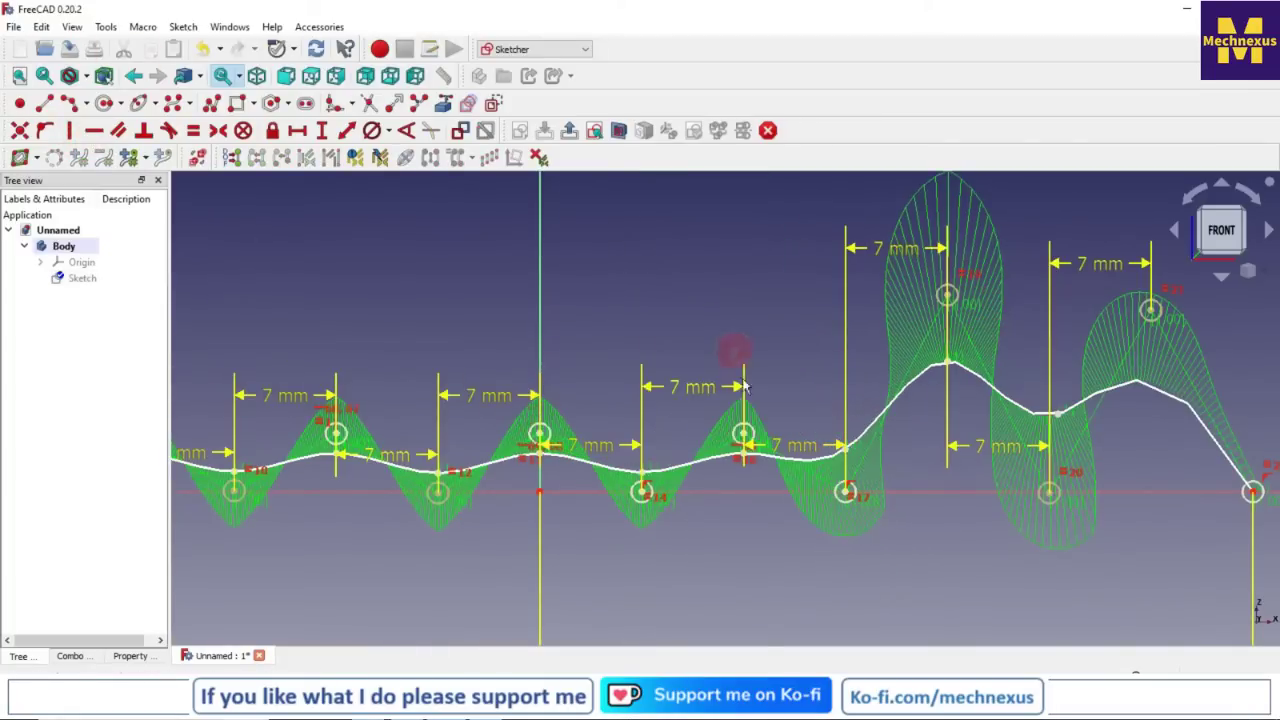
- Level the last raised upper poles with the others, completing an even wave
left_click(744, 440)
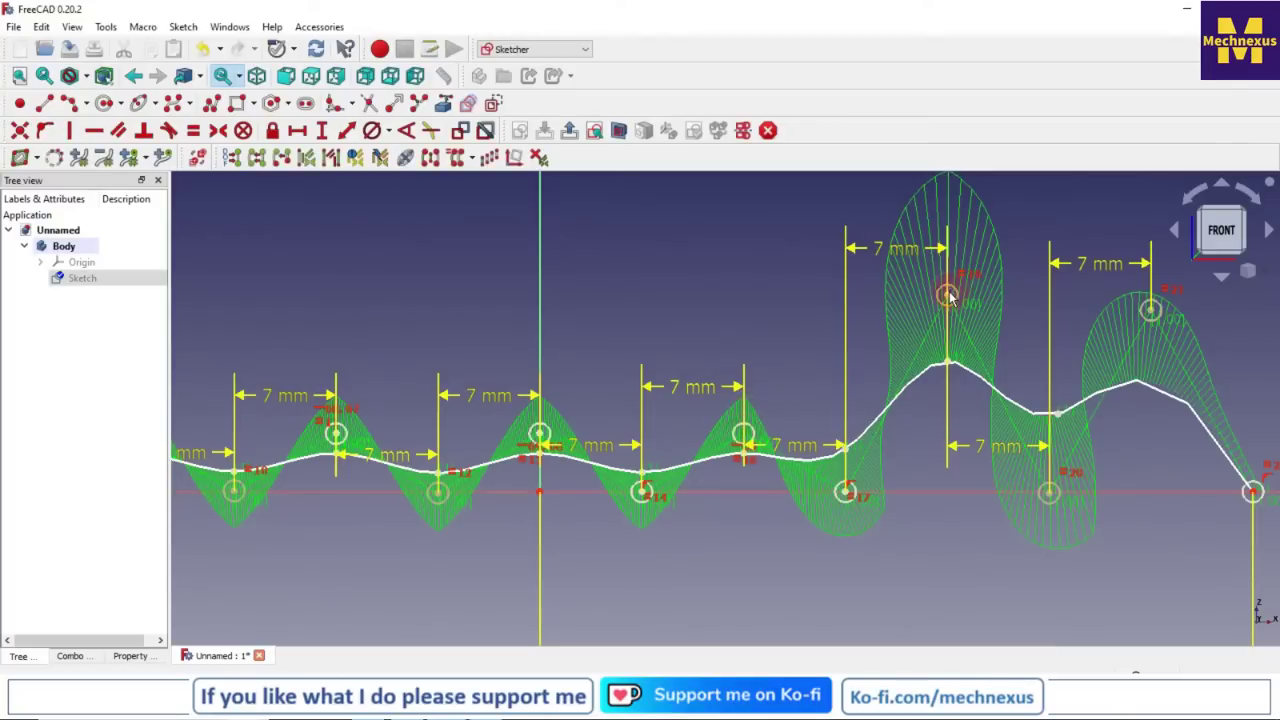
left_click(948, 298)
left_click(94, 132)
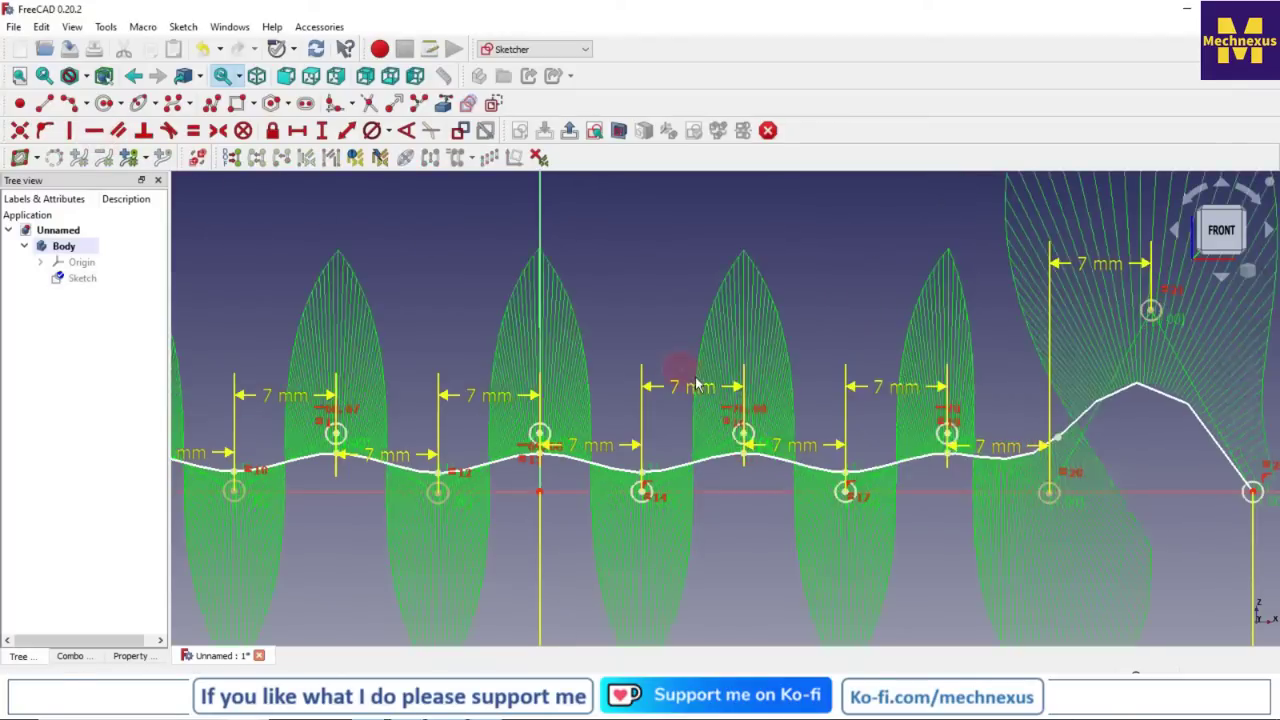
scroll(768, 408, "down", 2)
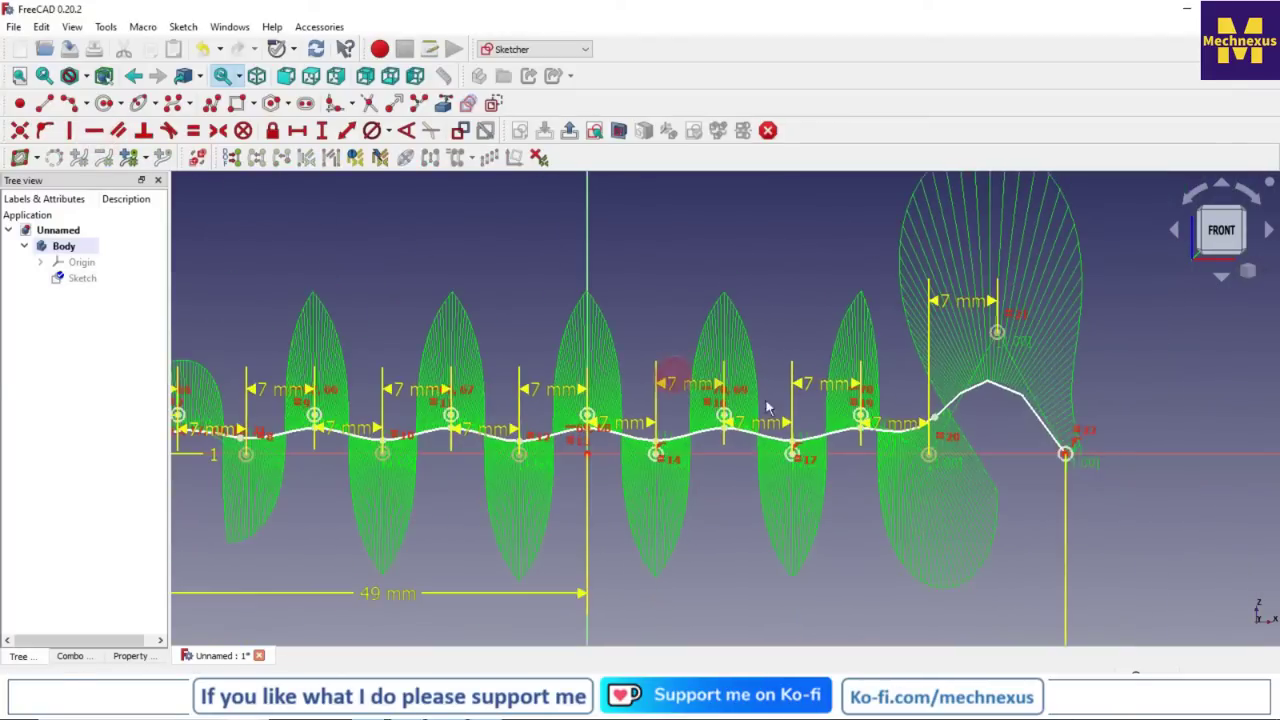
left_click(998, 335)
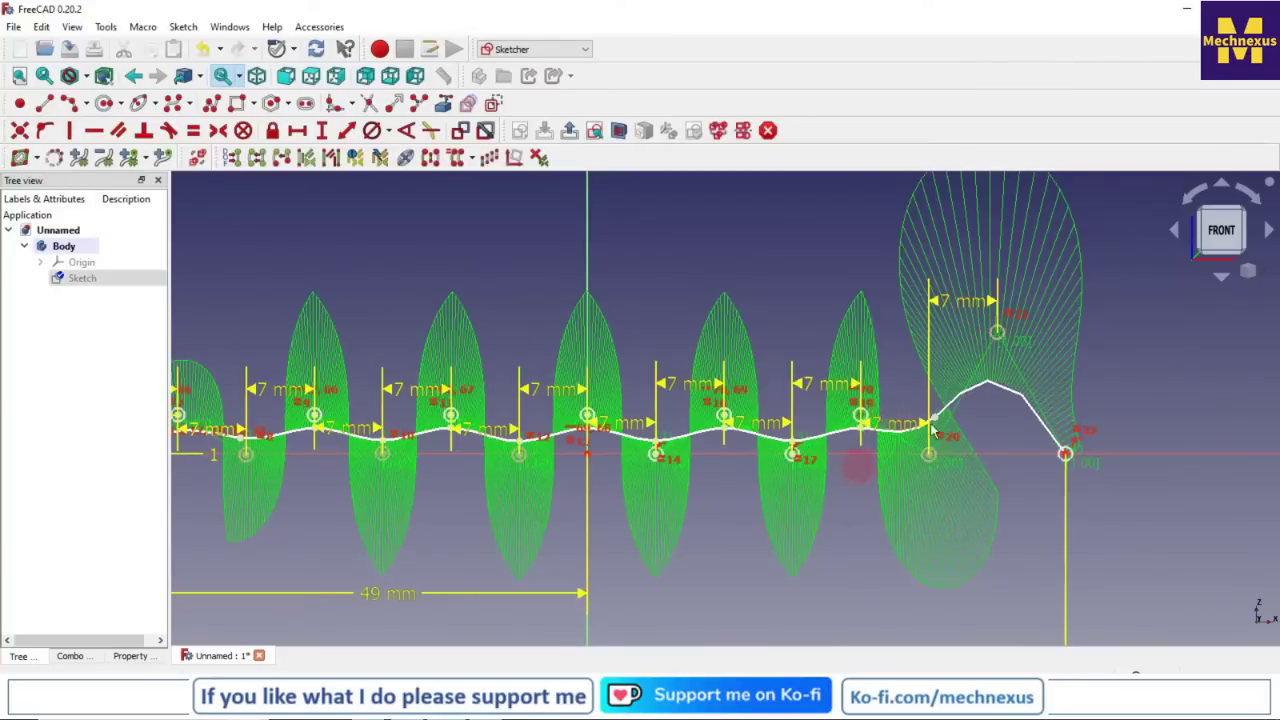
left_click(94, 130)
scroll(570, 380, "down", 3)
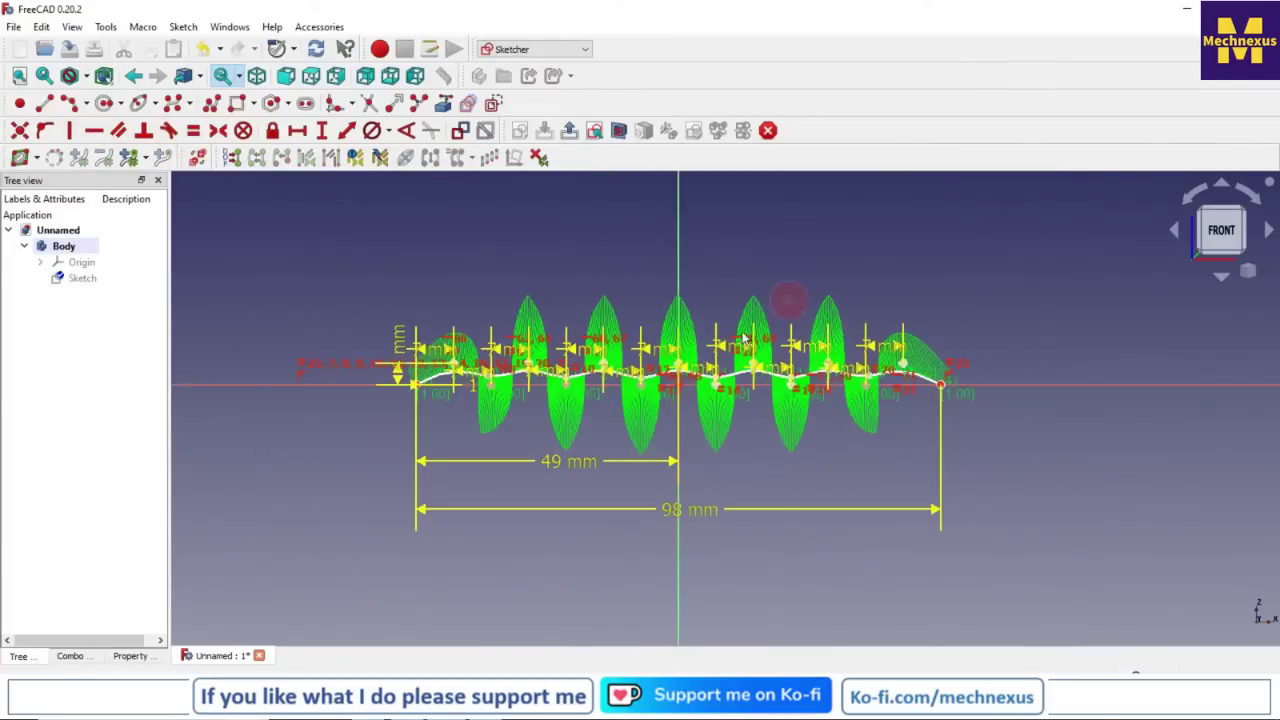
scroll(570, 380, "up", 3)
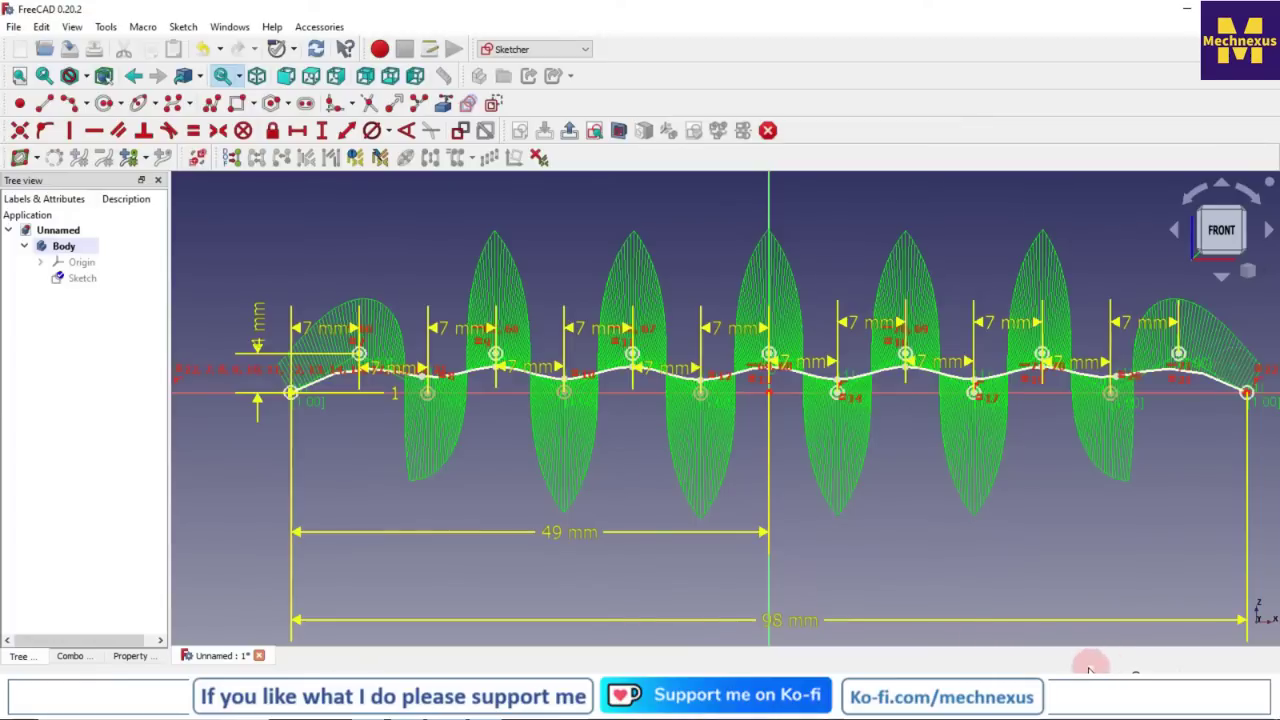
scroll(800, 330, "up", 1)
scroll(1057, 380, "down", 3)
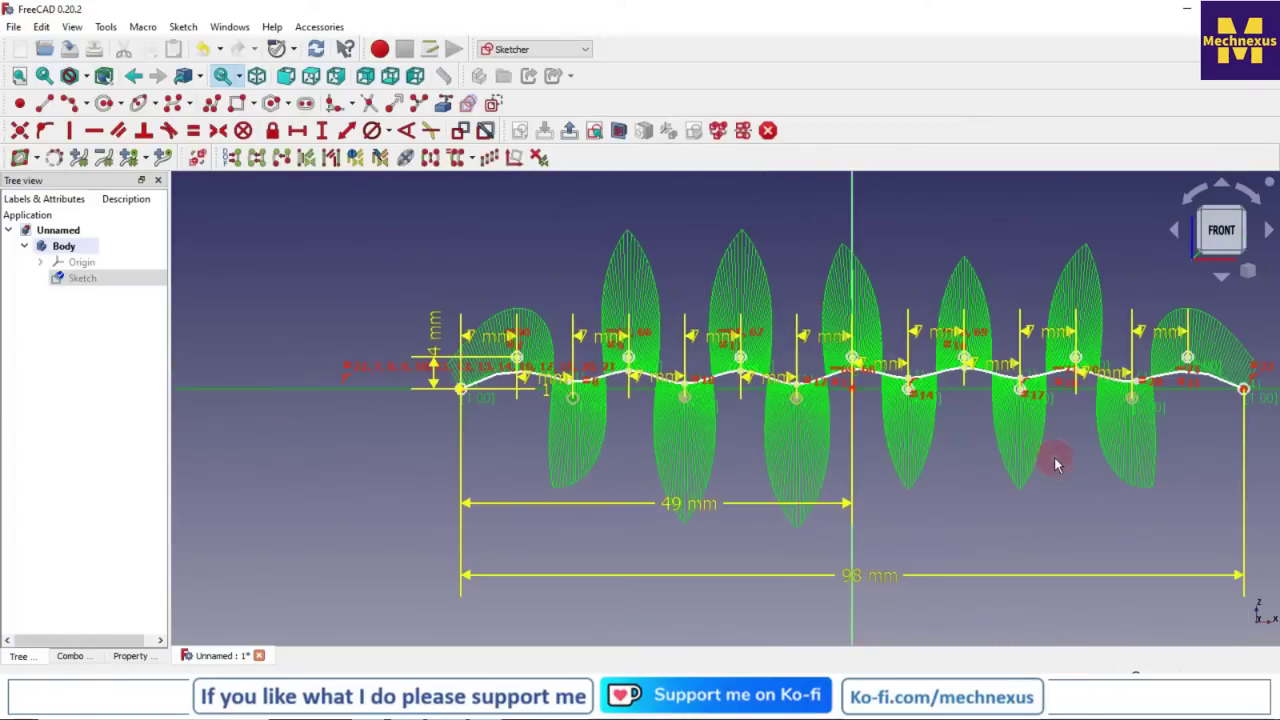
scroll(936, 413, "up", 5)
scroll(936, 413, "down", 5)
scroll(545, 418, "up", 4)
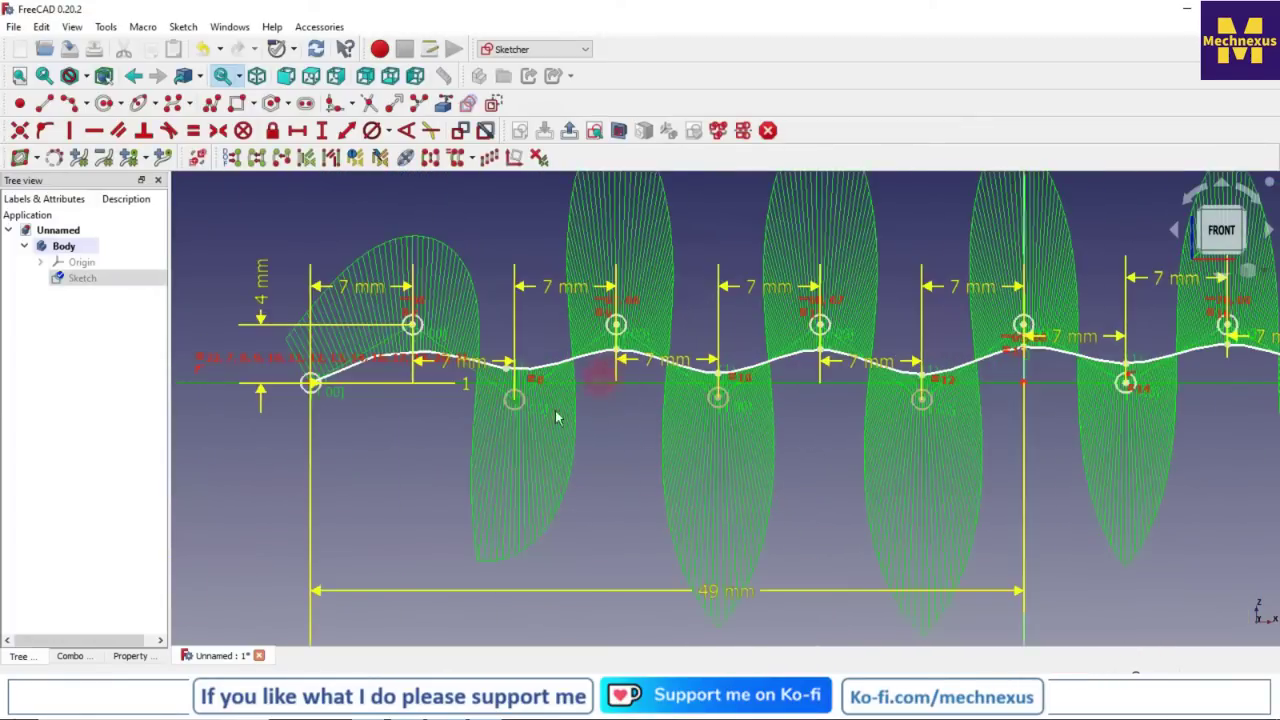
scroll(510, 400, "up", 2)
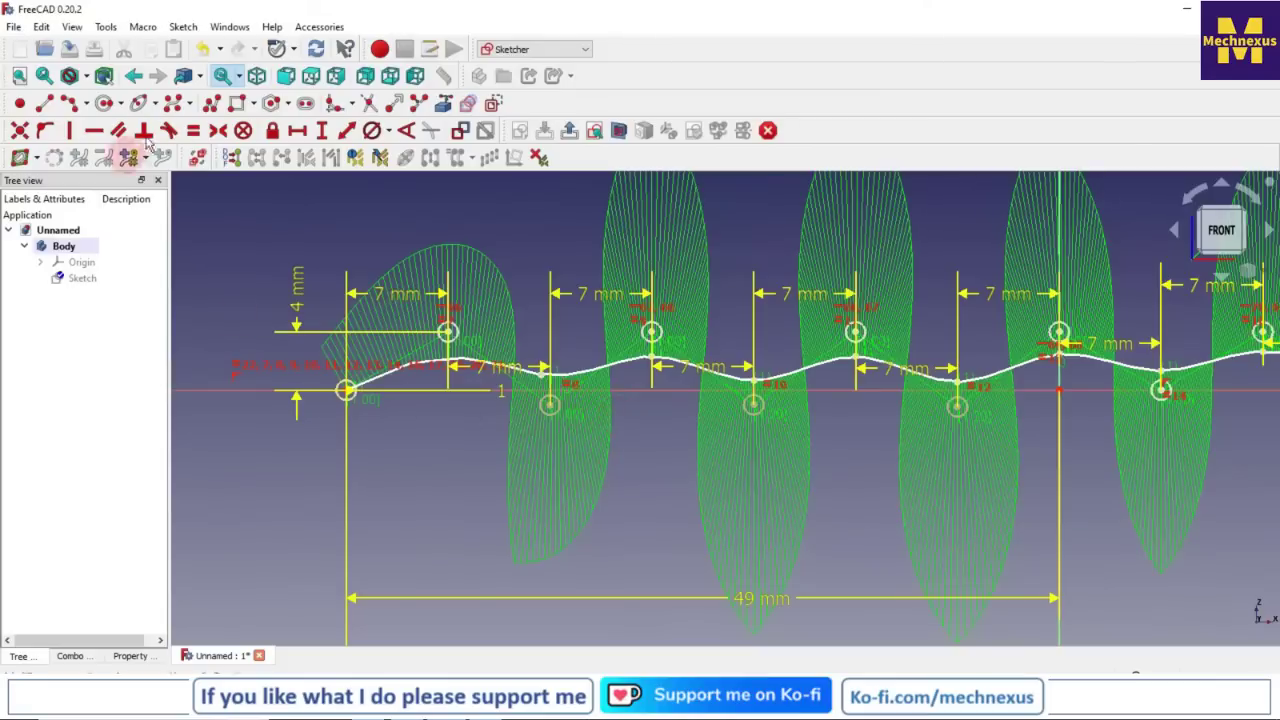
left_click(45, 133)
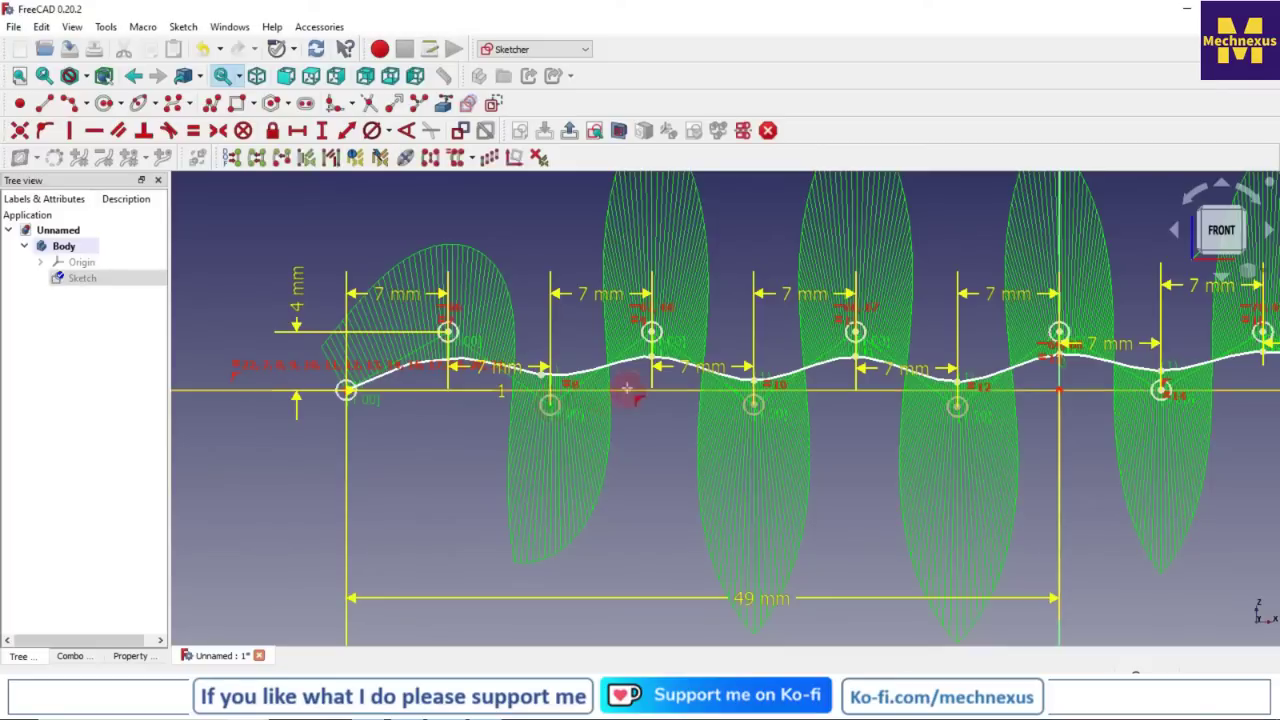
scroll(900, 398, "up", 2)
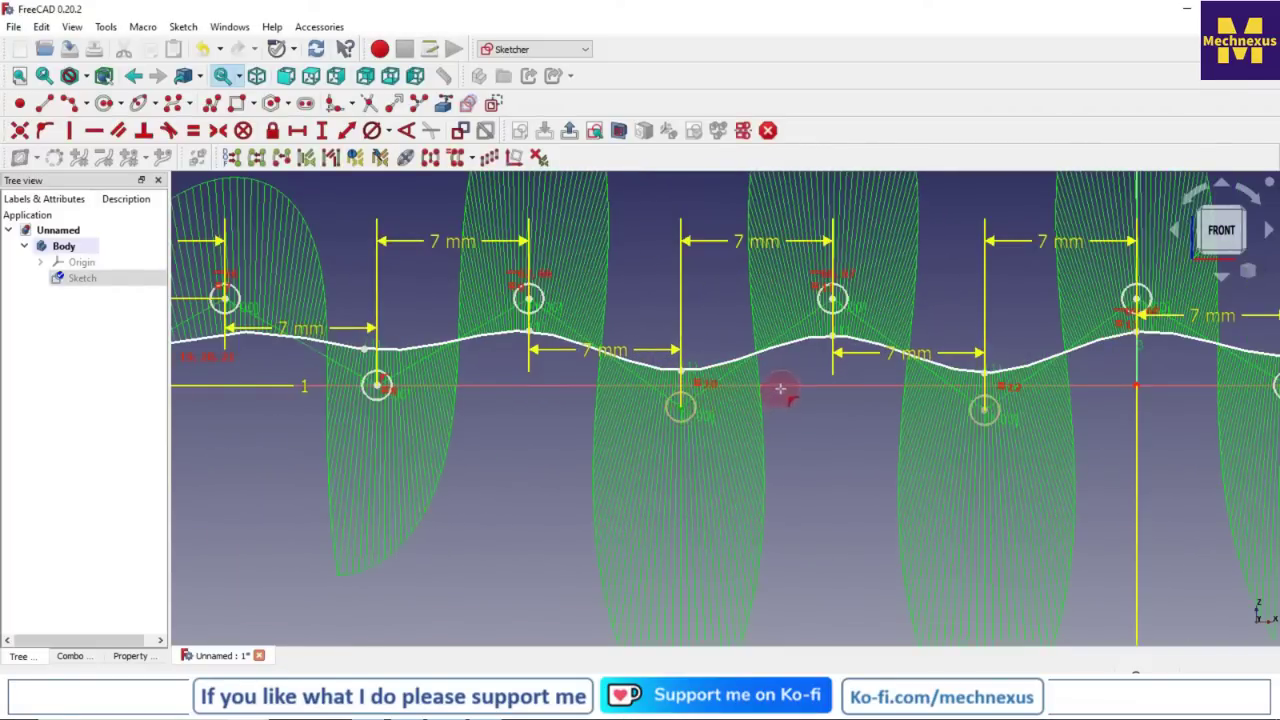
scroll(778, 388, "down", 3)
scroll(903, 395, "up", 4)
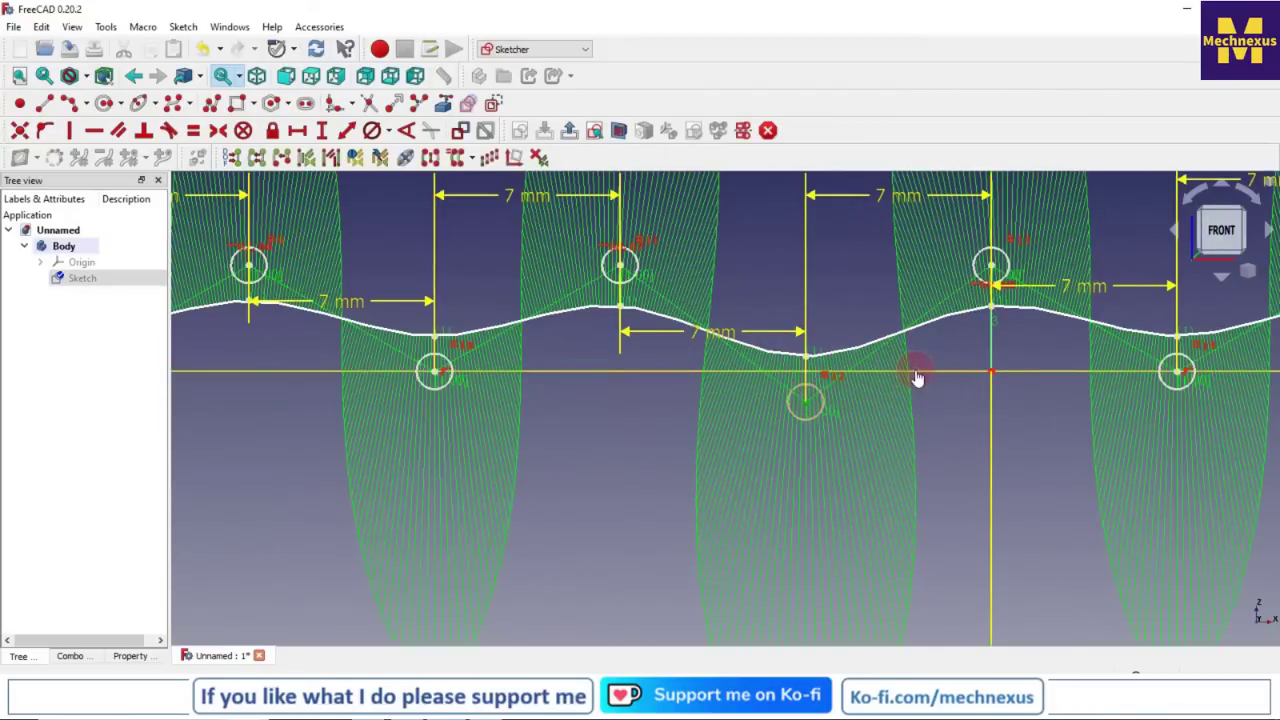
scroll(913, 371, "down", 5)
scroll(855, 364, "up", 5)
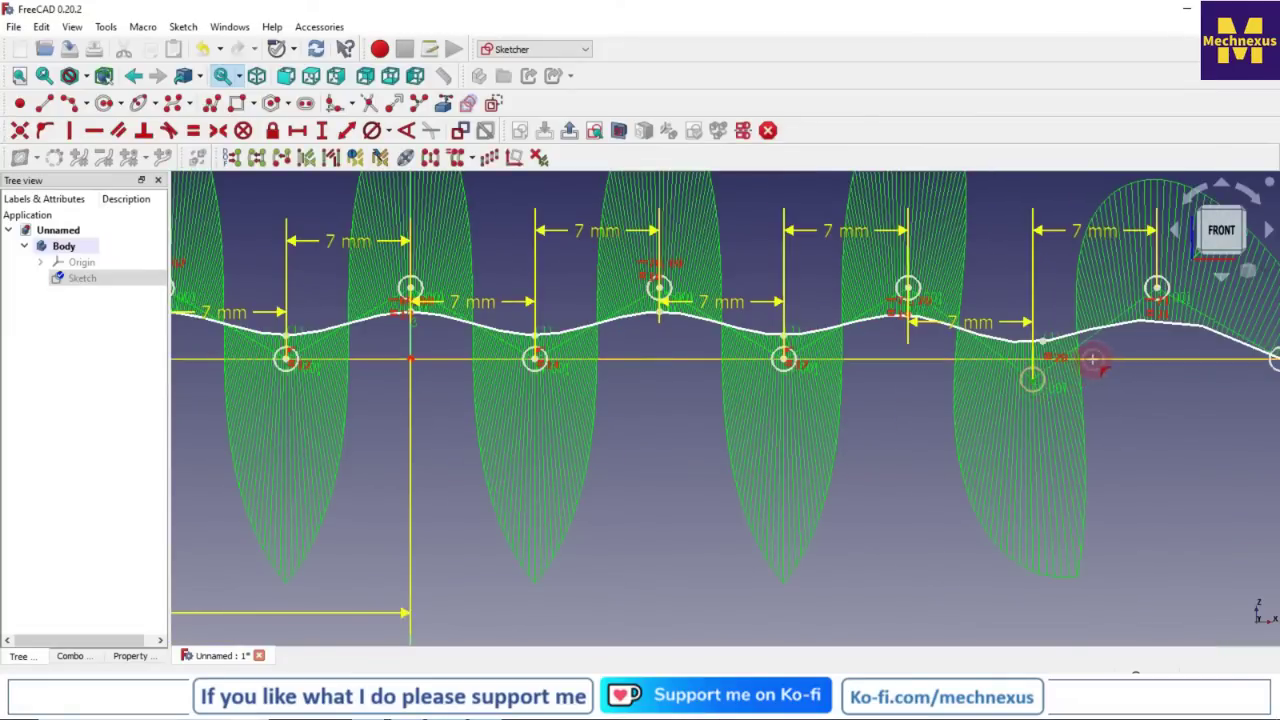
key("Escape")
scroll(1093, 360, "down", 3)
scroll(549, 363, "up", 2)
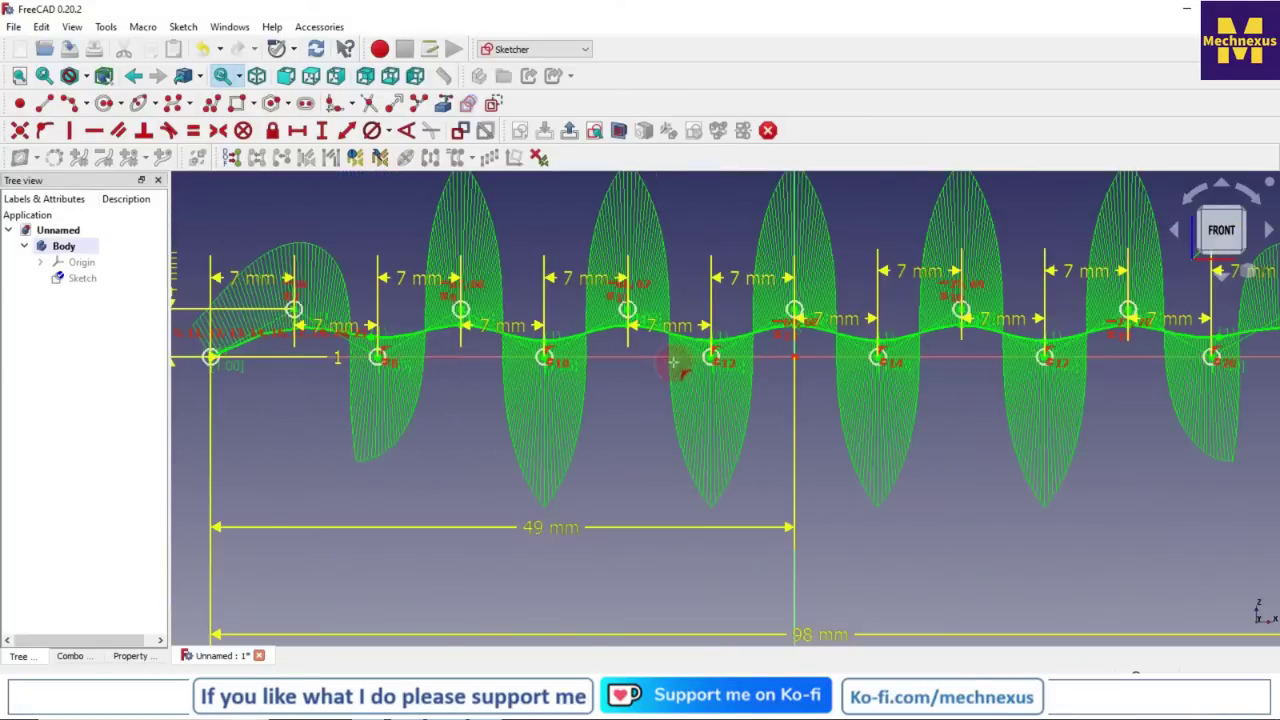
scroll(380, 356, "up", 2)
mouse_move(525, 408)
middle_mouse_down()
mouse_move(529, 366)
mouse_move(514, 409)
mouse_move(520, 400)
middle_mouse_up()
scroll(636, 375, "down", 3)
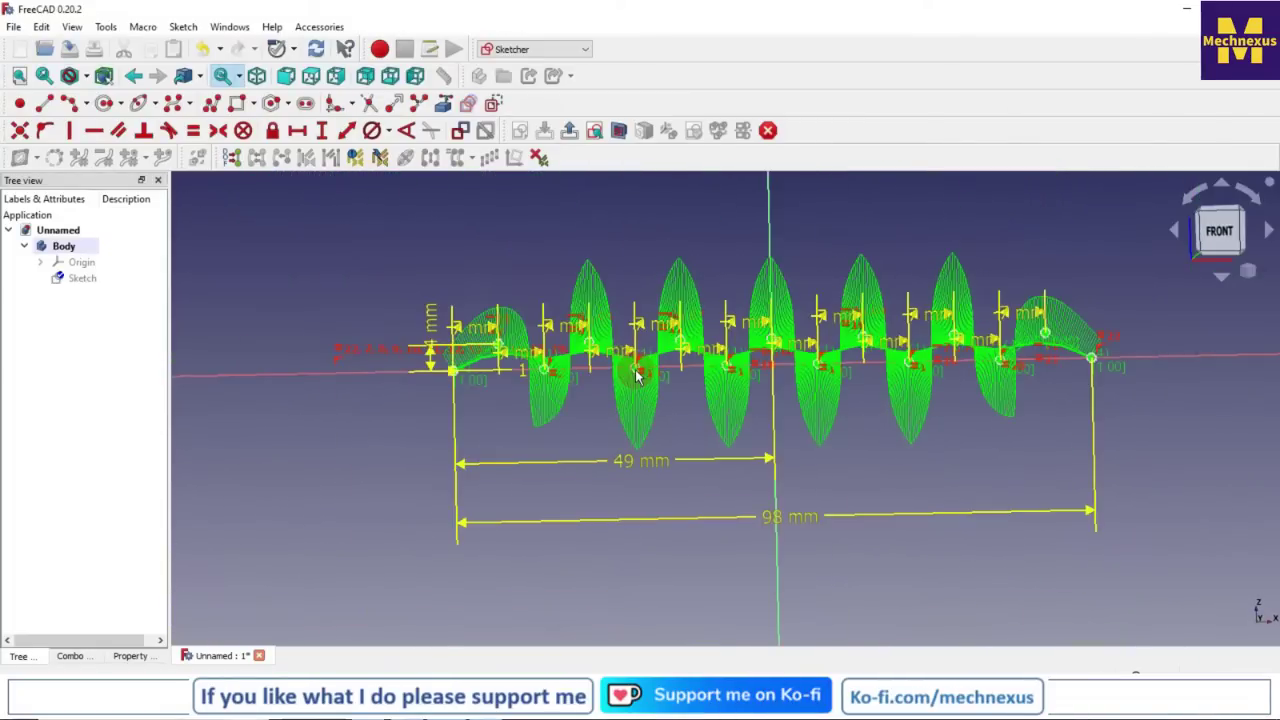
scroll(636, 375, "down", 1)
- Close the wavy sketch and check its curve in the 3D view
scroll(834, 393, "up", 2)
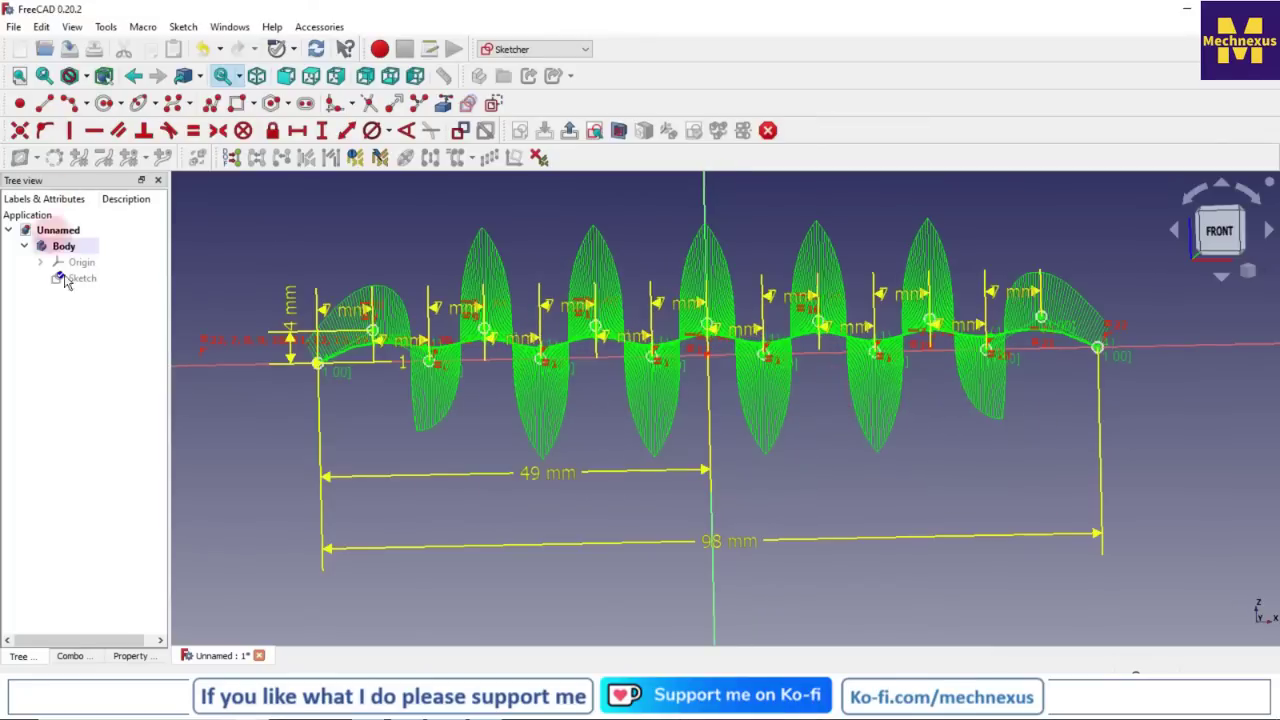
left_click(72, 656)
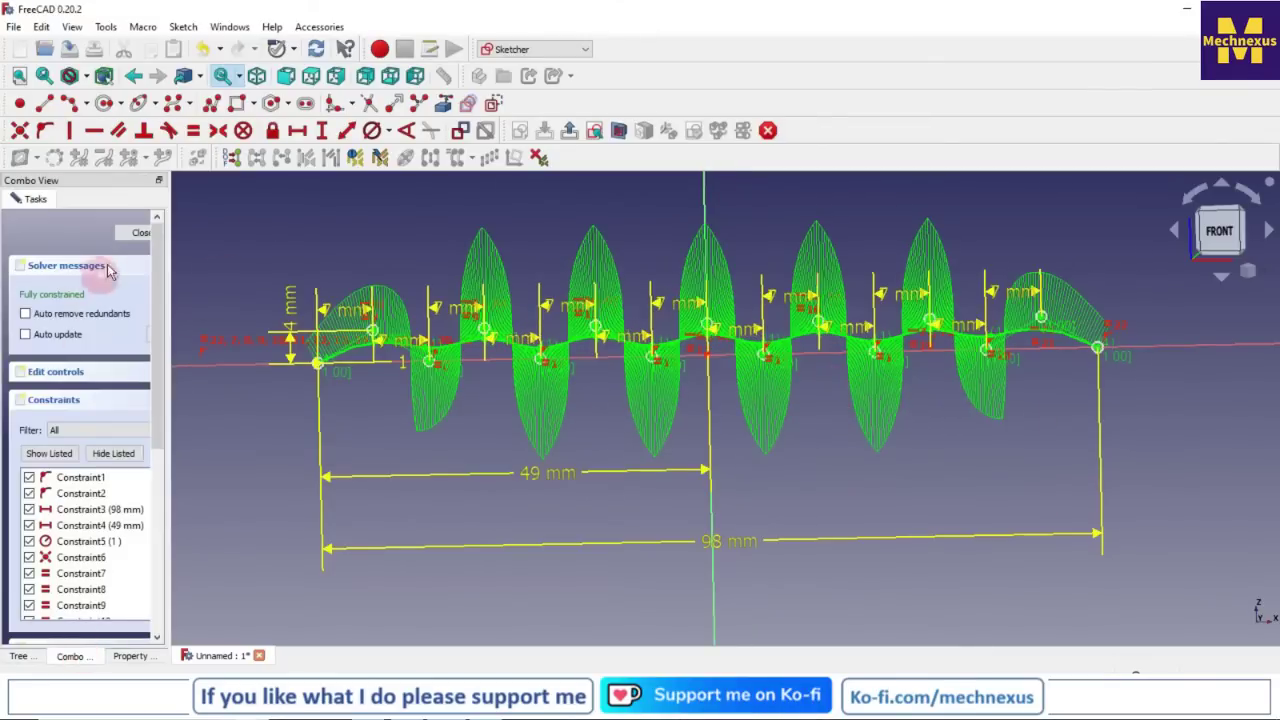
left_click(134, 230)
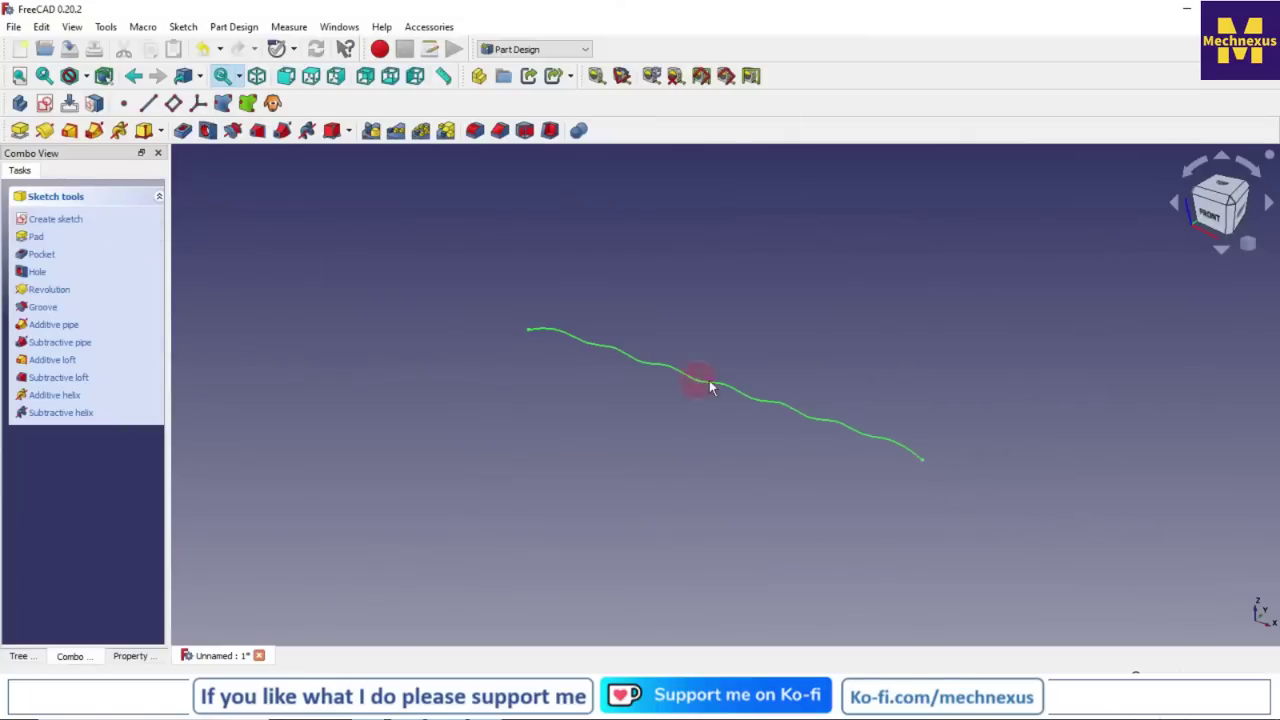
scroll(577, 349, "up", 3)
left_click(772, 397)
scroll(756, 398, "down", 2)
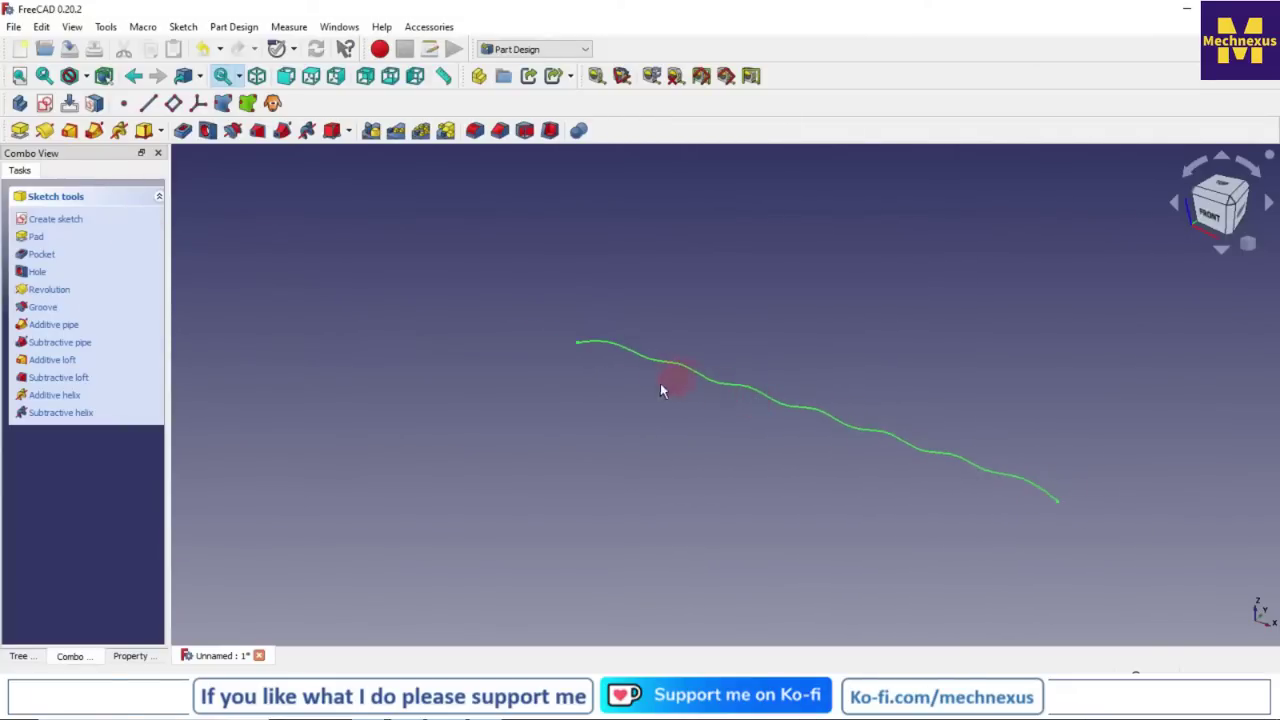
left_click(1060, 643)
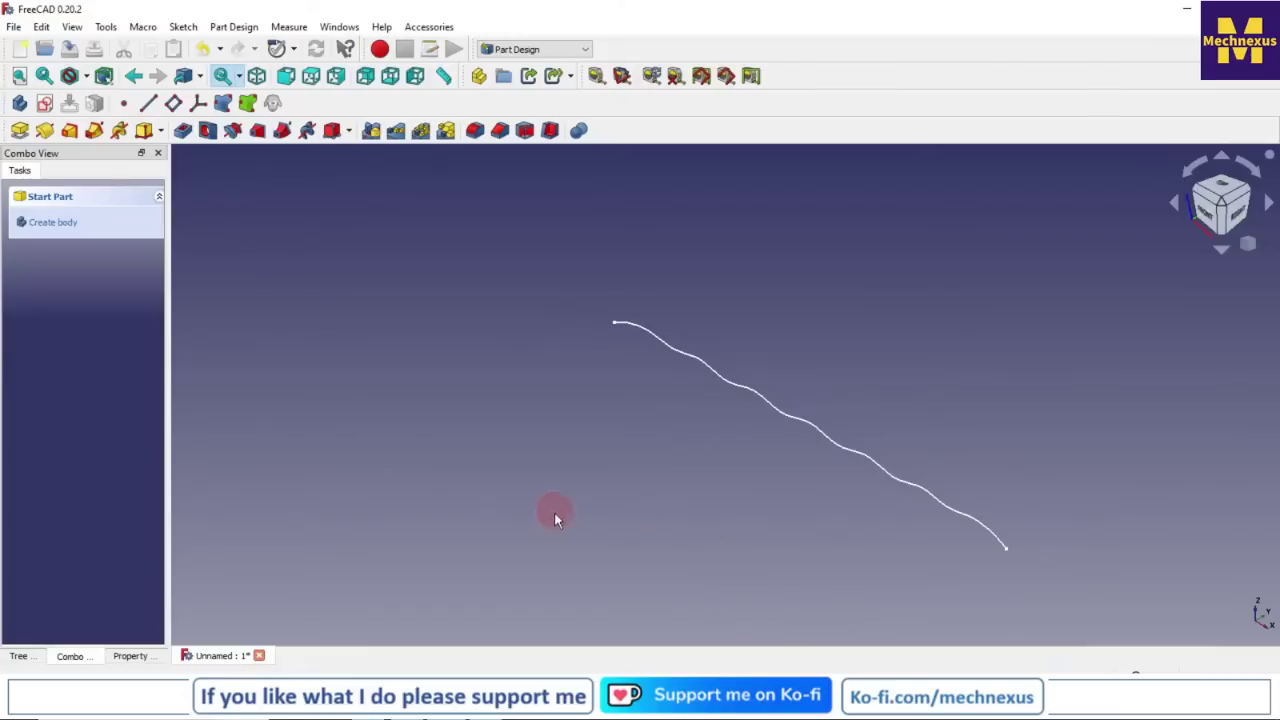
- Switch to the Part workbench with the model tree showing
left_click(556, 49)
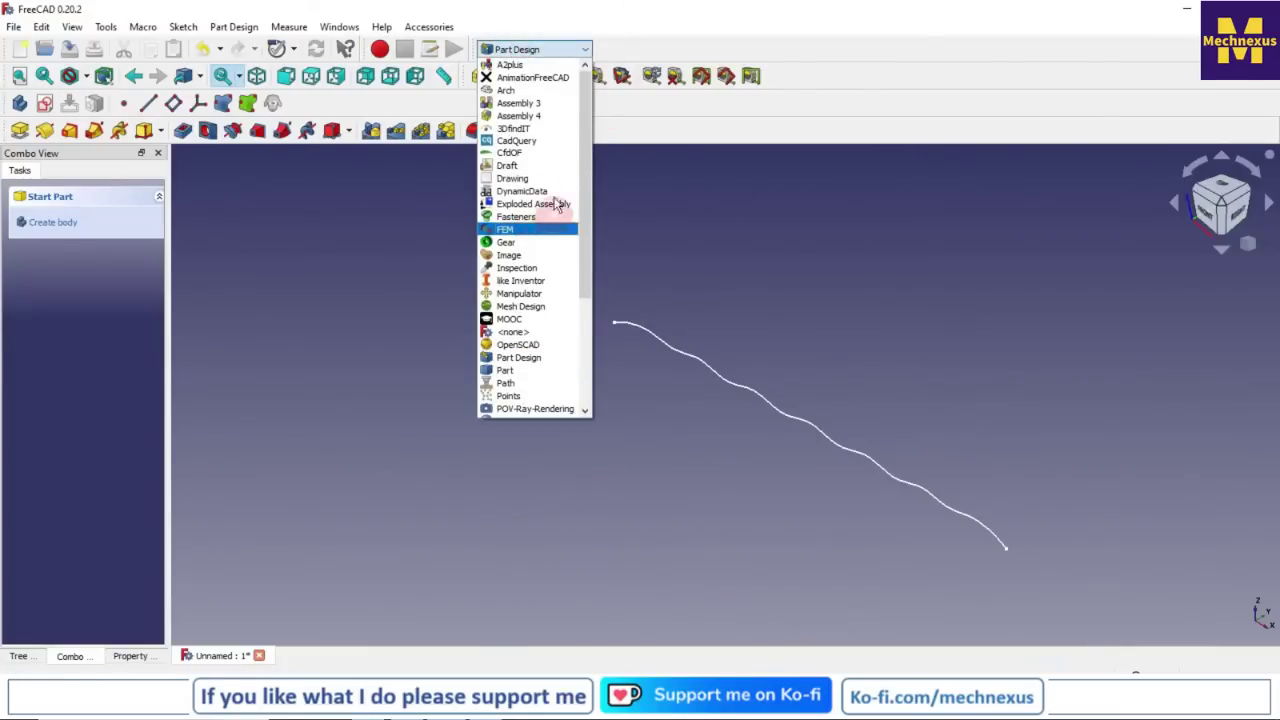
left_click(506, 369)
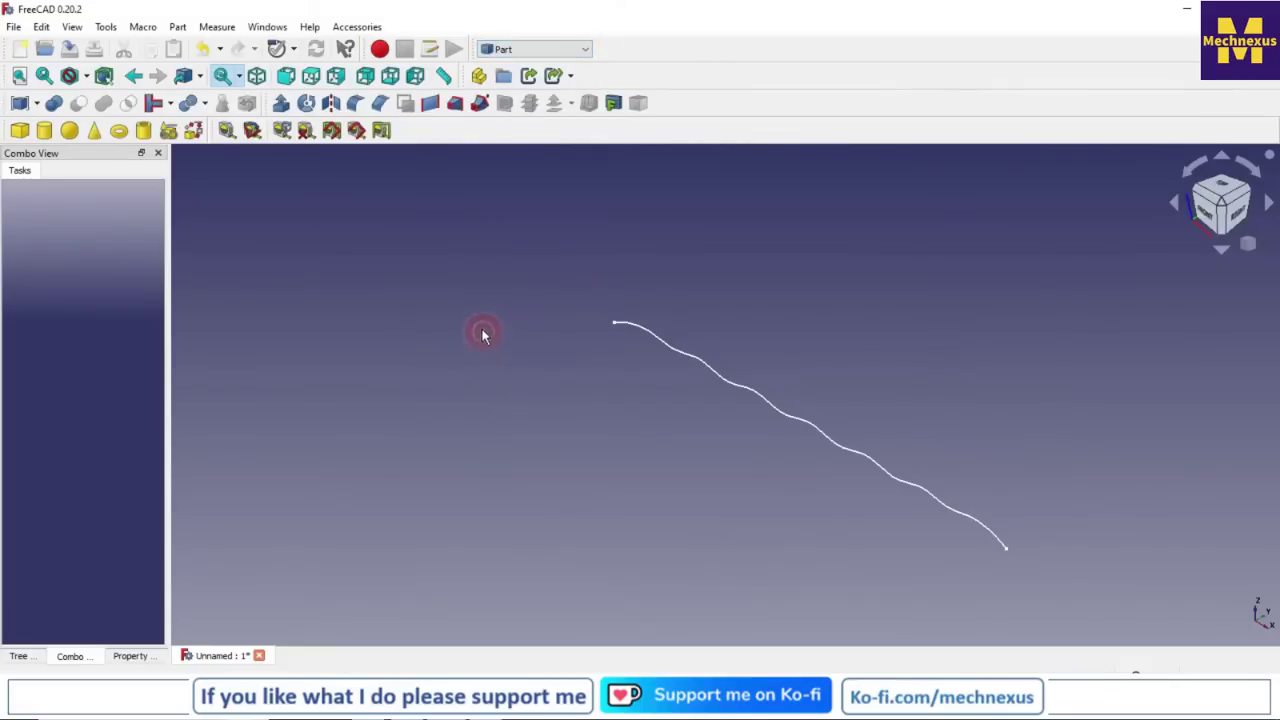
left_click(20, 656)
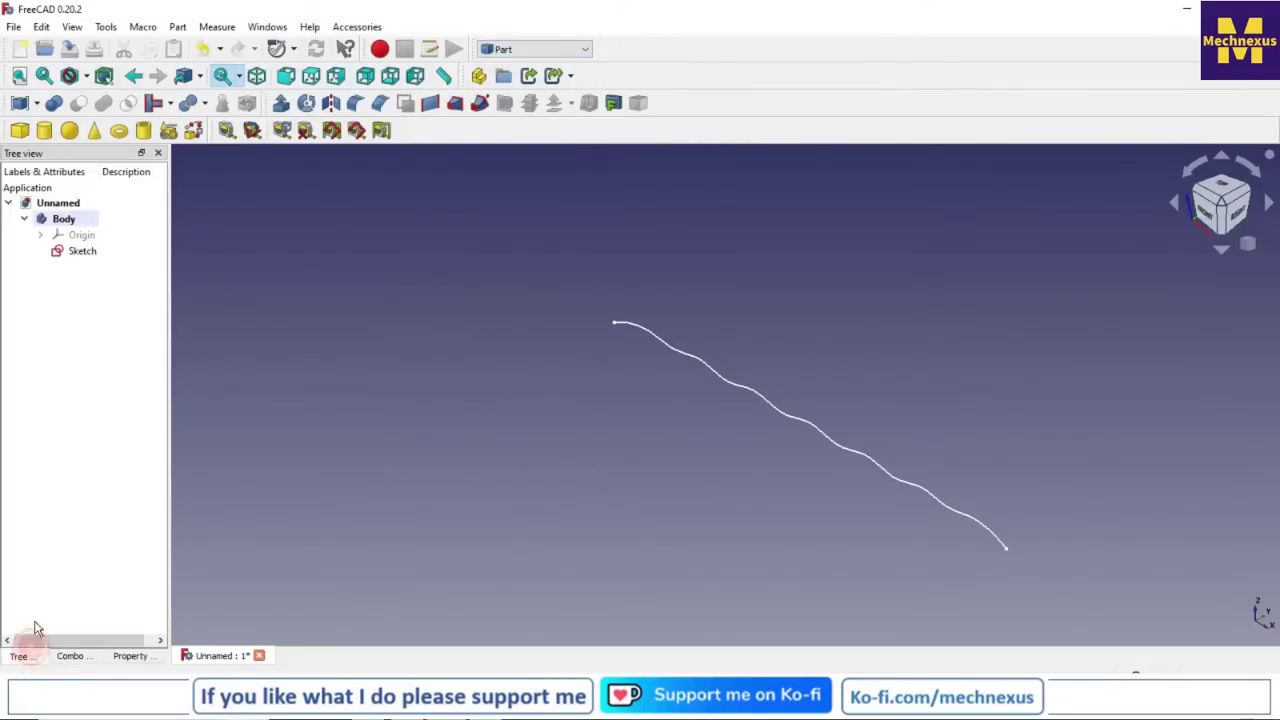
- Start a Part Extrude of the Sketch and enter 25 mm as the Along length
left_click(88, 252)
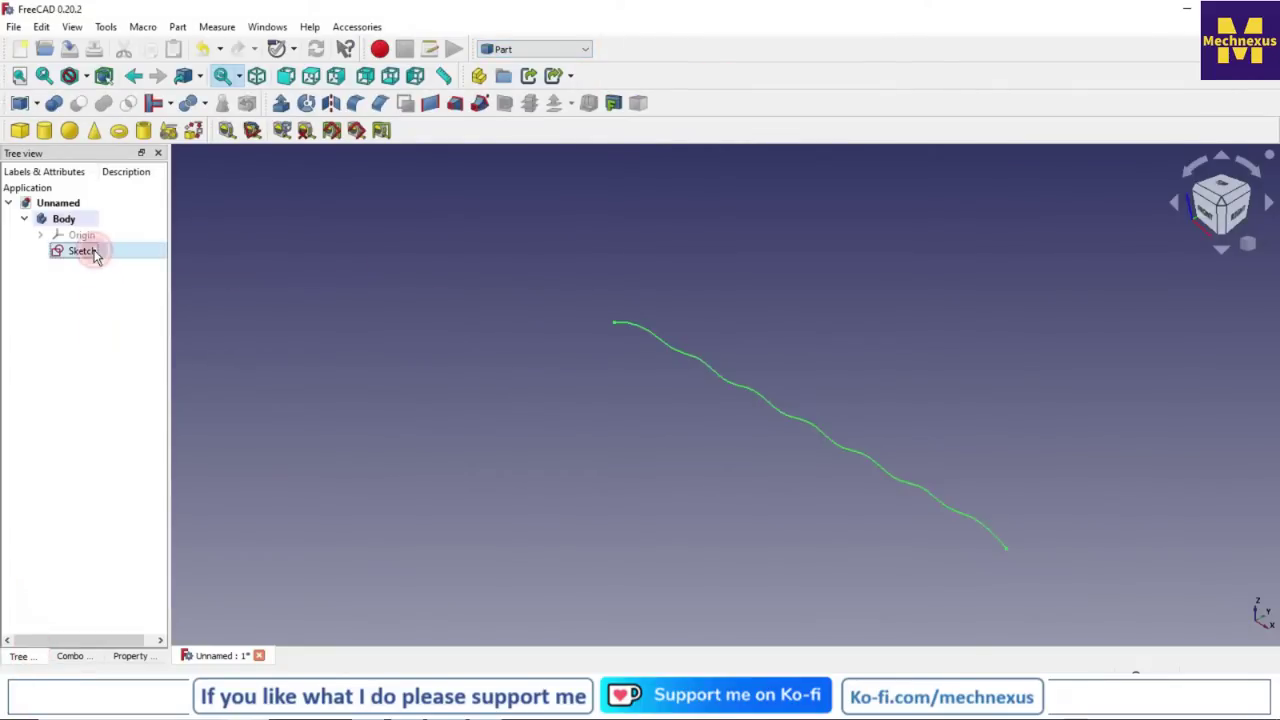
left_click(281, 104)
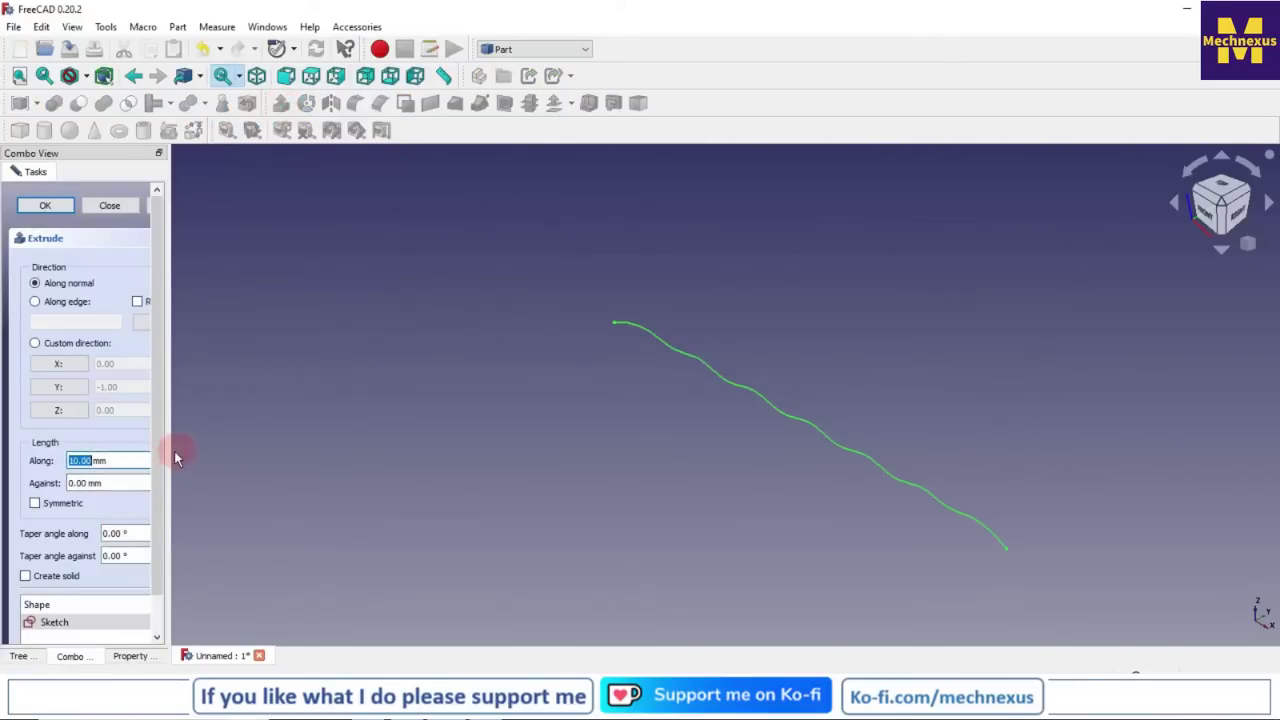
left_click_drag(169, 455, 384, 470)
left_click(92, 460)
left_click_drag(93, 460, 57, 460)
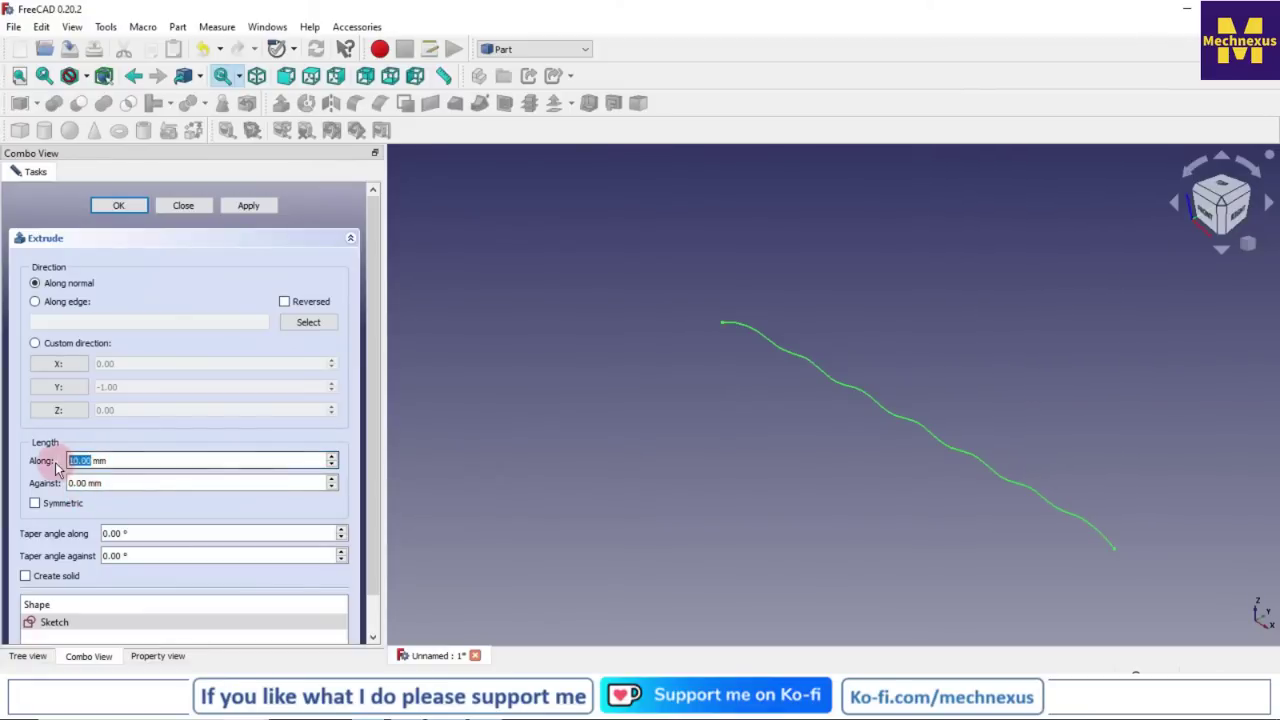
type("25")
left_click(544, 443)
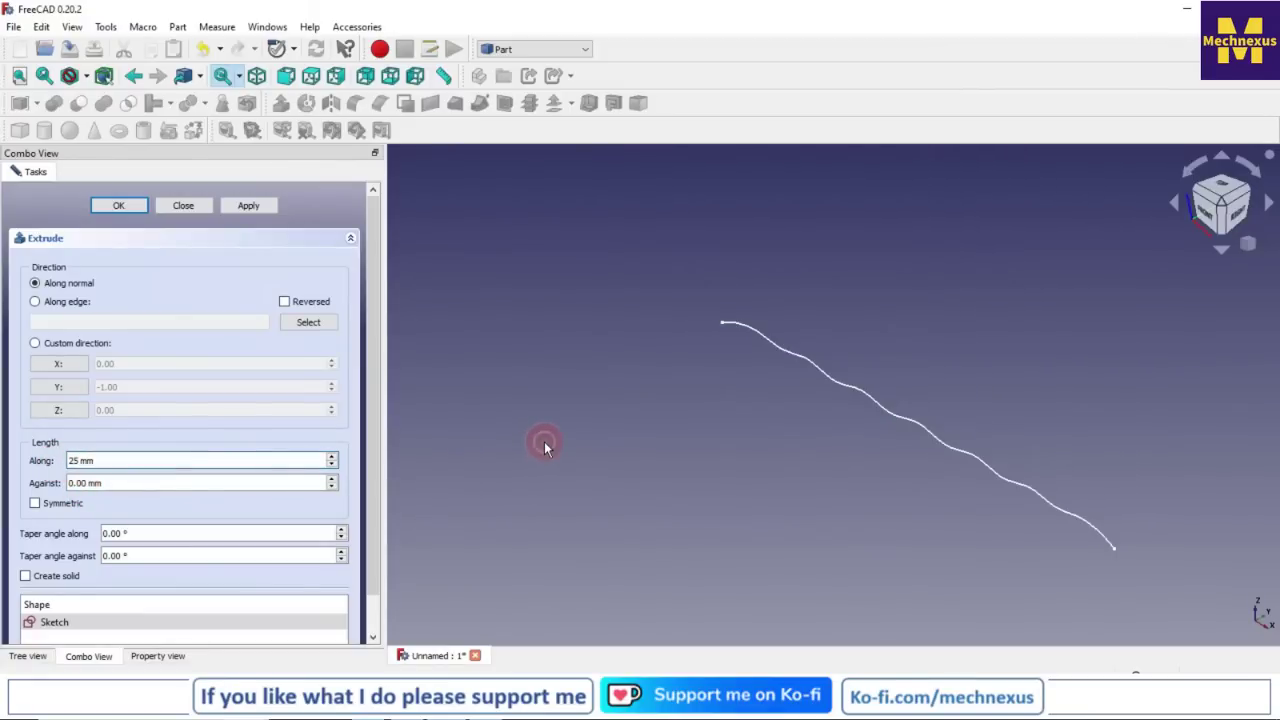
- Correct Along to 24 mm, set Against to 24 mm, and apply the extrusion
left_click(102, 459)
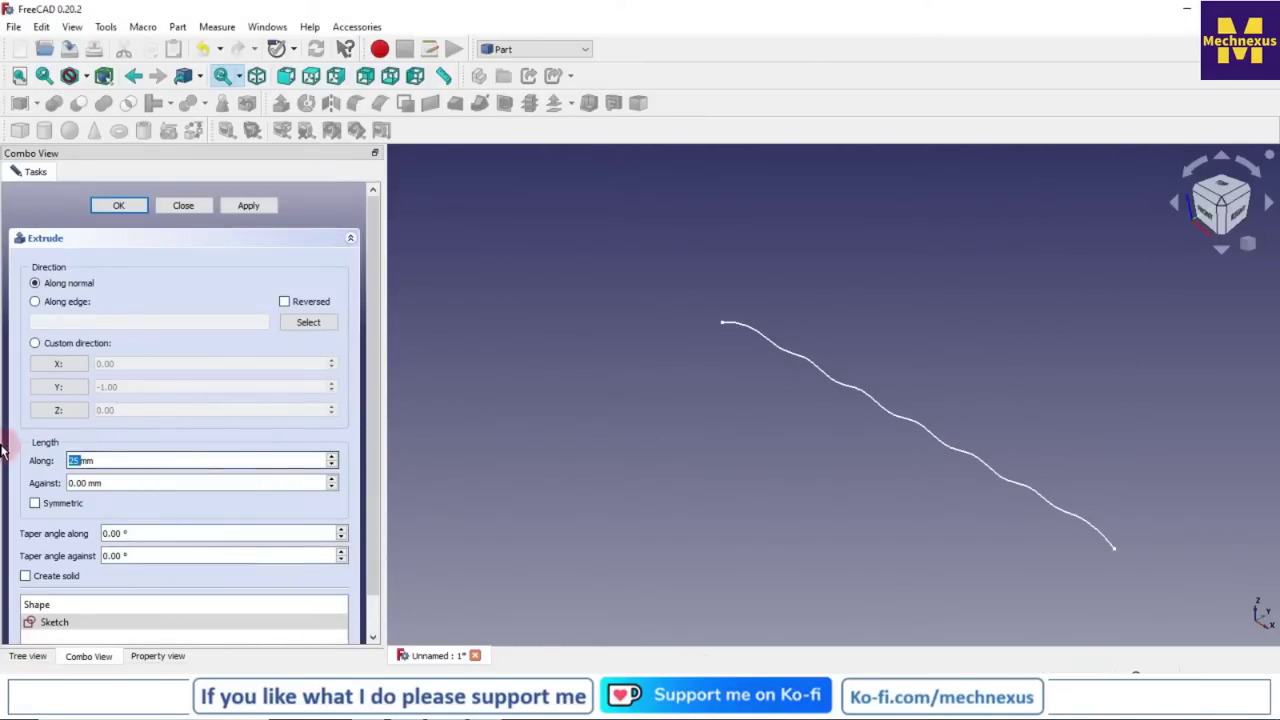
type("24")
left_click(109, 483)
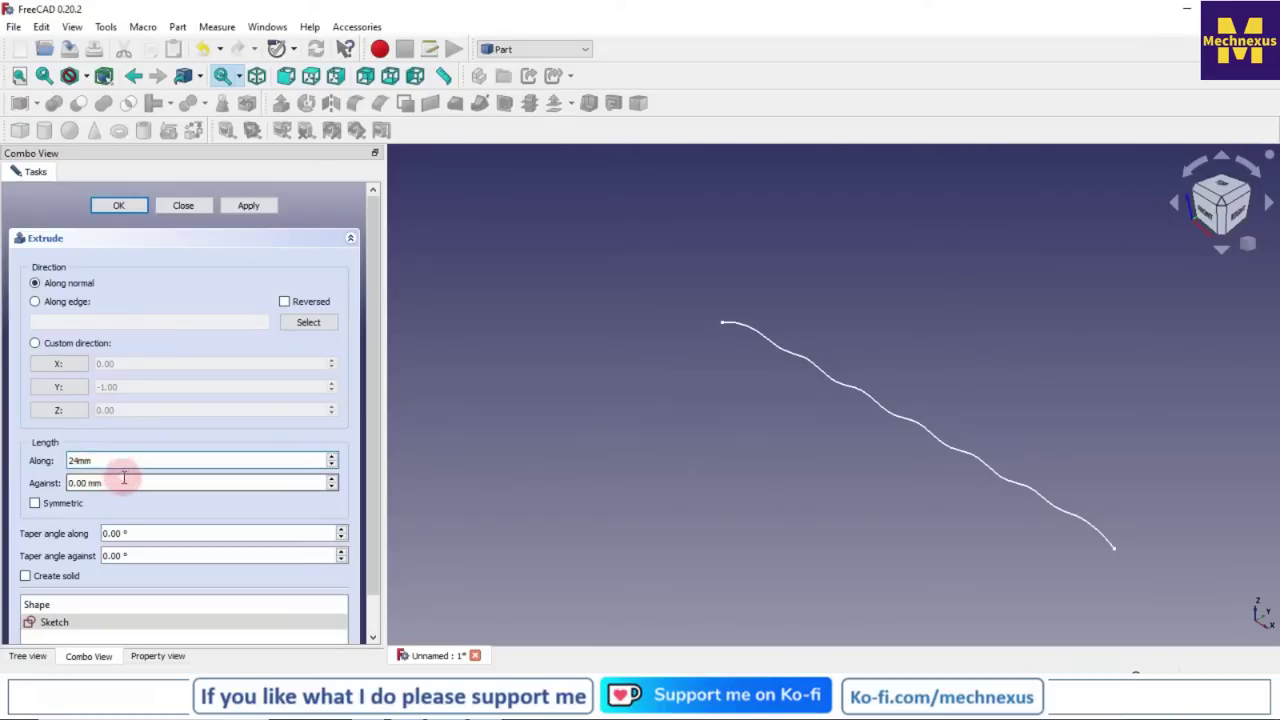
left_click_drag(109, 483, 6, 480)
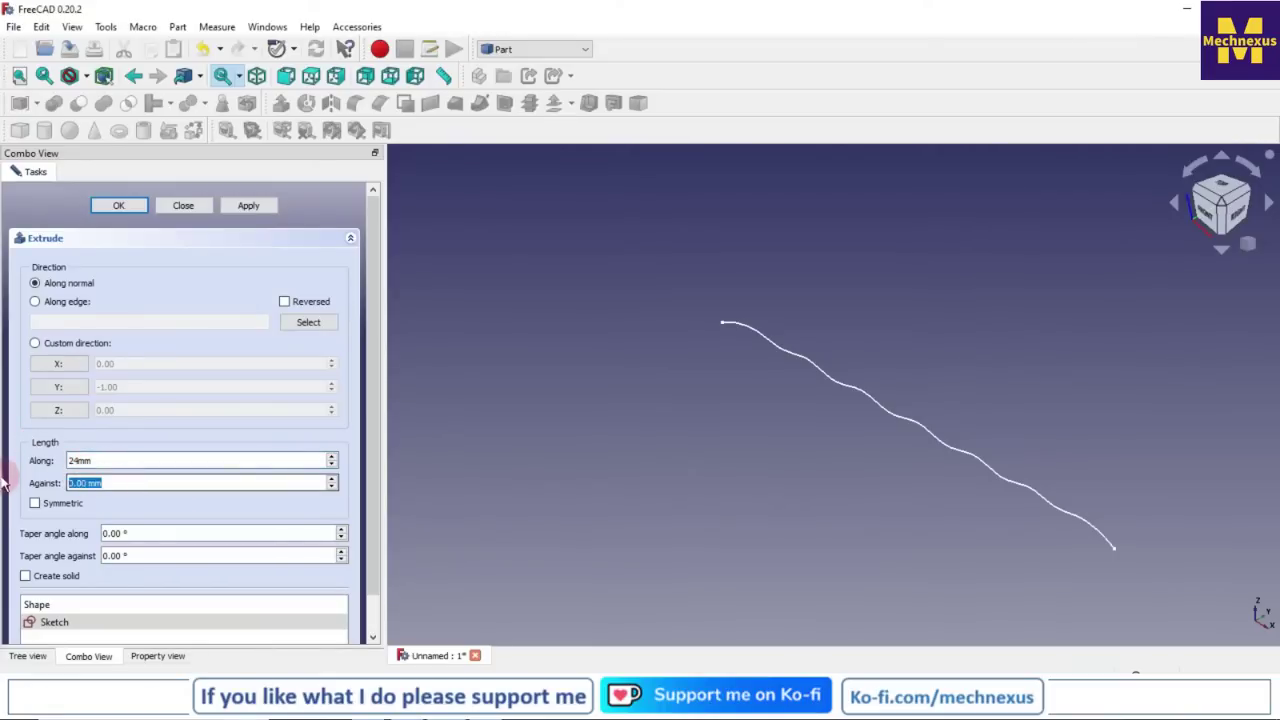
type("24")
left_click(525, 446)
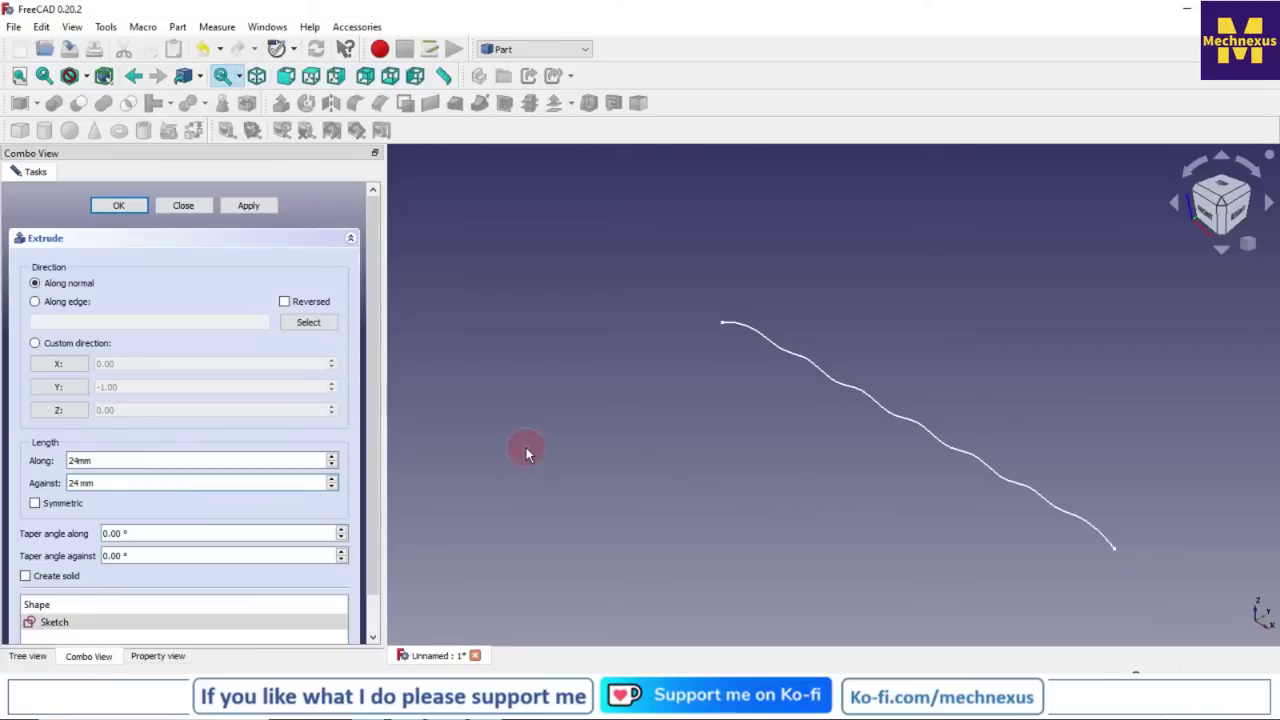
left_click(247, 206)
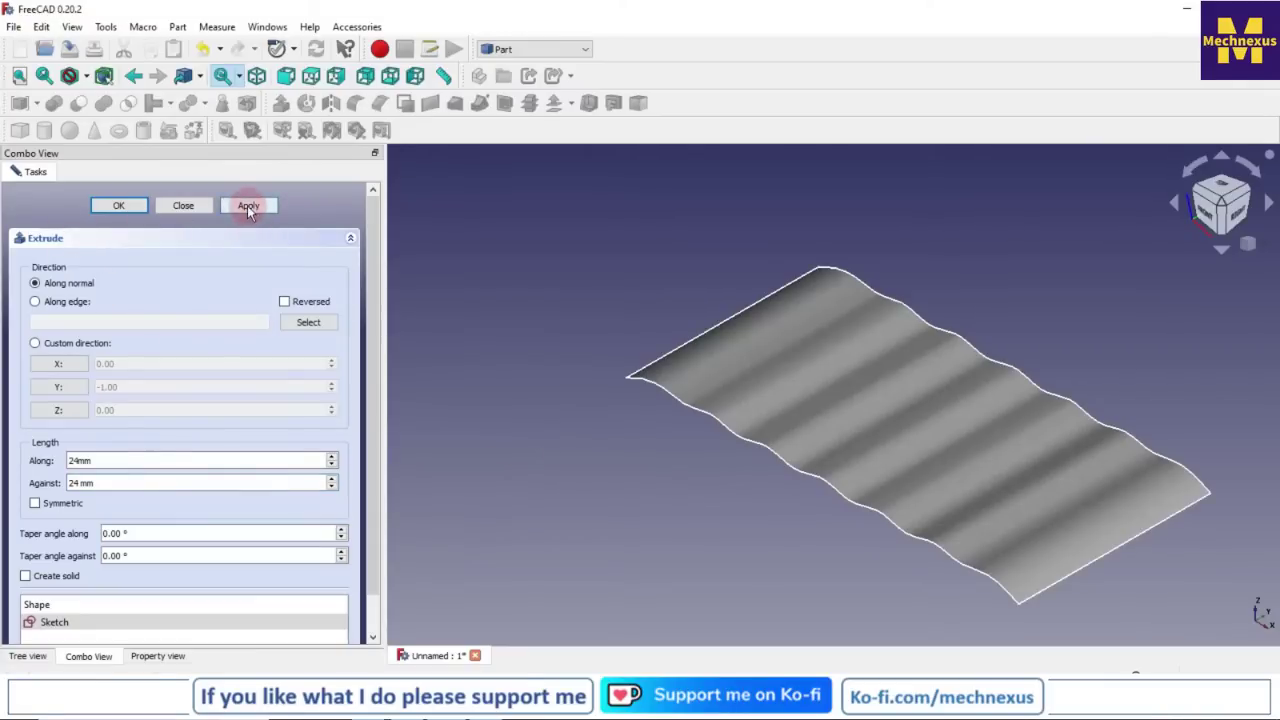
- Close the Extrude panel, narrow the Combo View, and show the model tree with the new Extrude
left_click(184, 206)
scroll(975, 438, "up", 2)
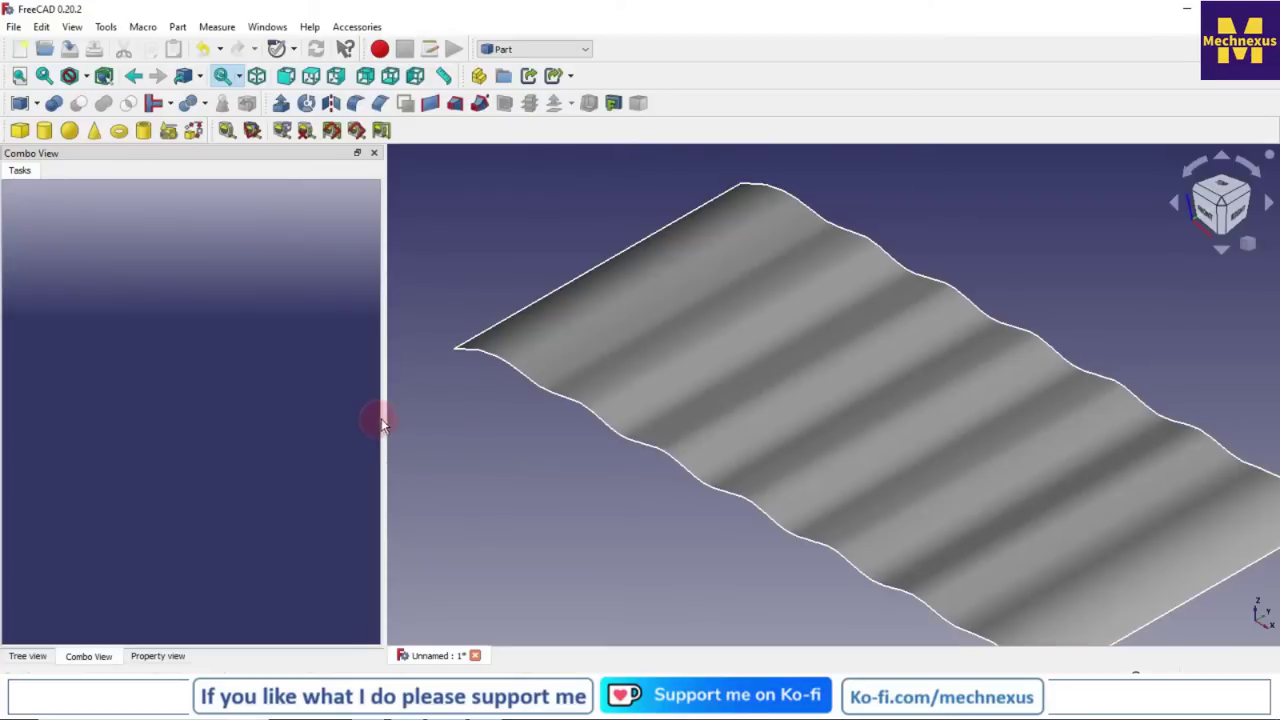
left_click_drag(385, 416, 162, 417)
scroll(617, 400, "down", 3)
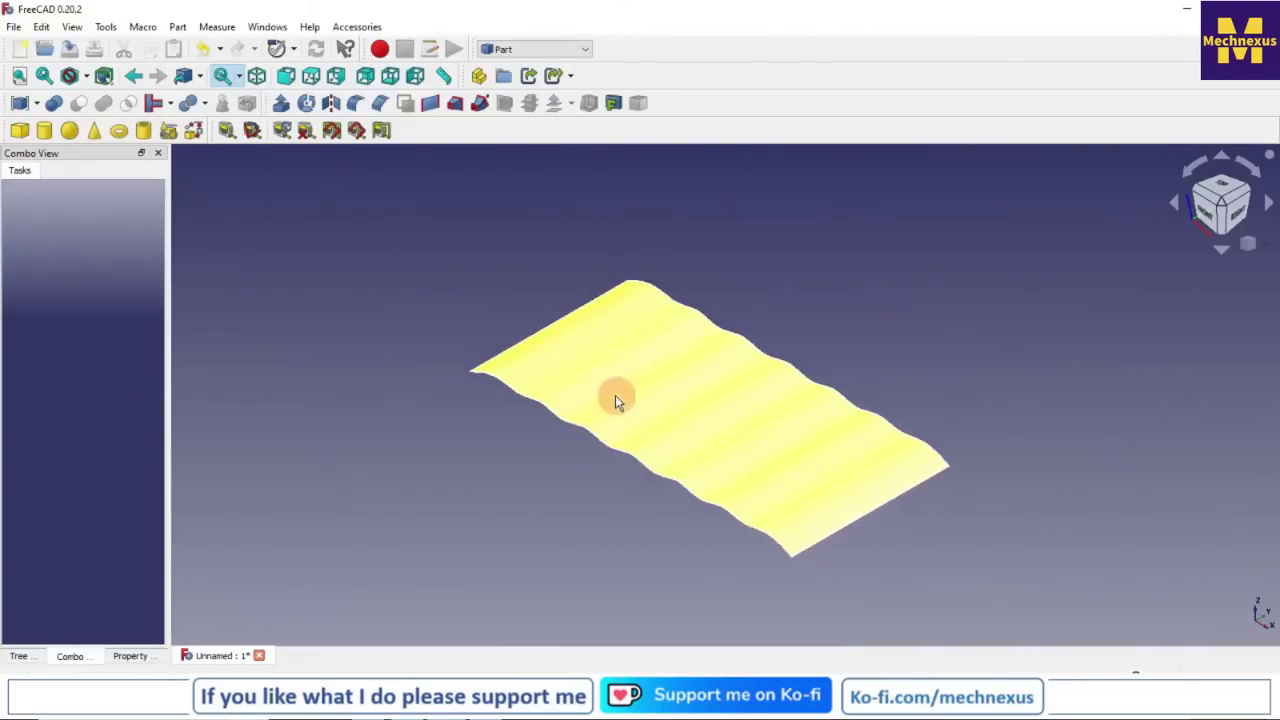
left_click(19, 655)
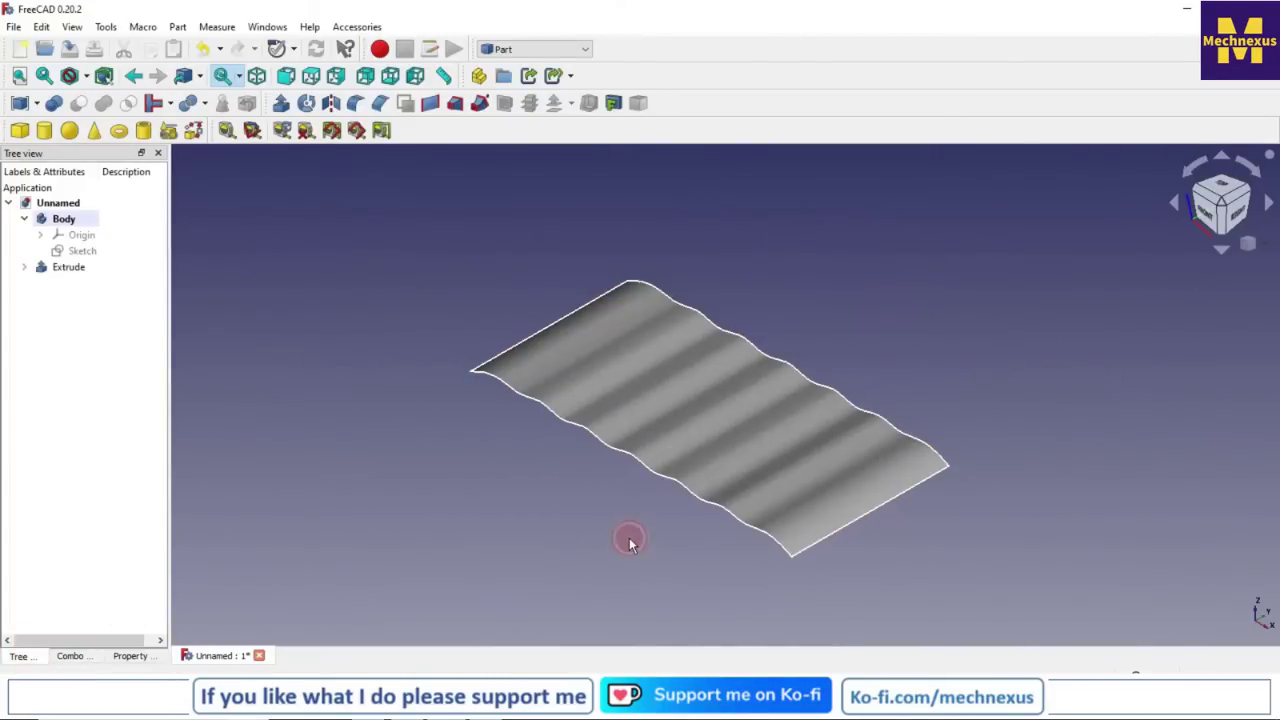